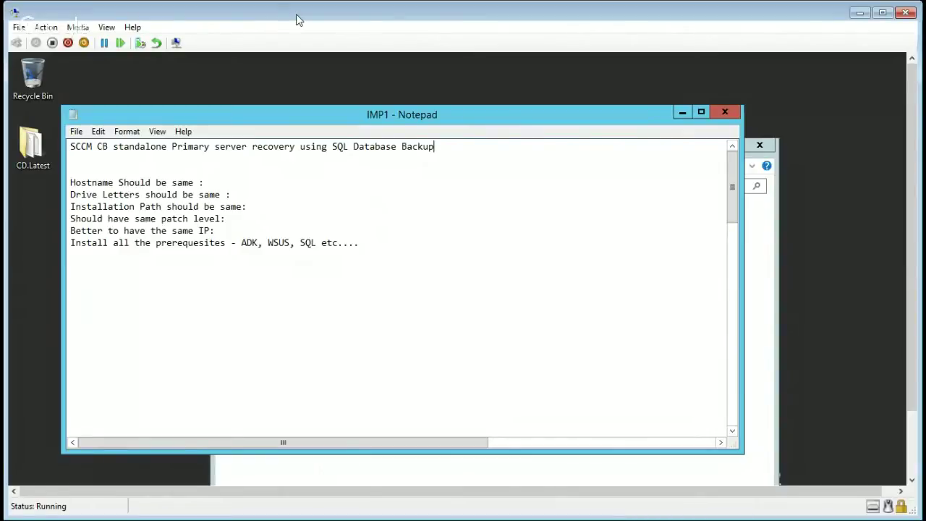
Show the virtual machine full screen and move the SQL Database Backup notes aside to reveal CD.Latest.
double_click(297, 16)
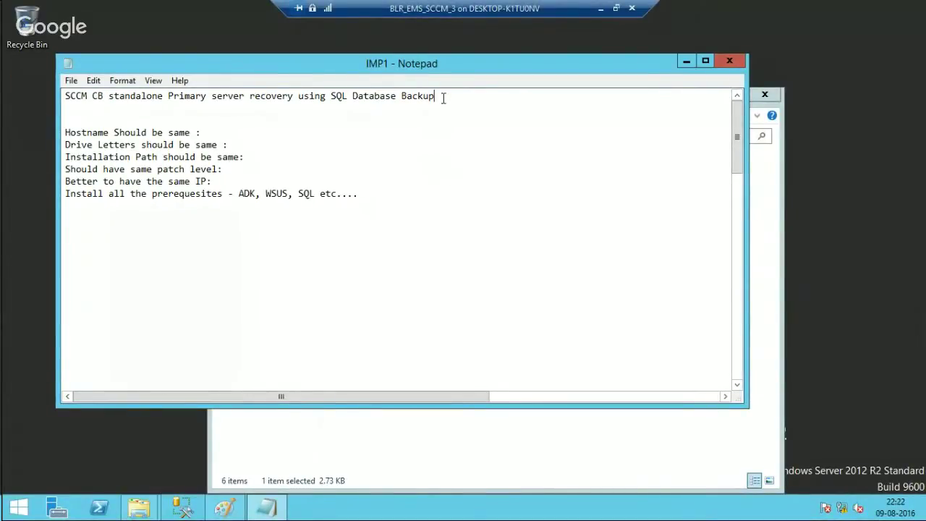
left_click_drag(435, 97, 330, 98)
left_click(441, 97)
left_click_drag(458, 71, 566, 87)
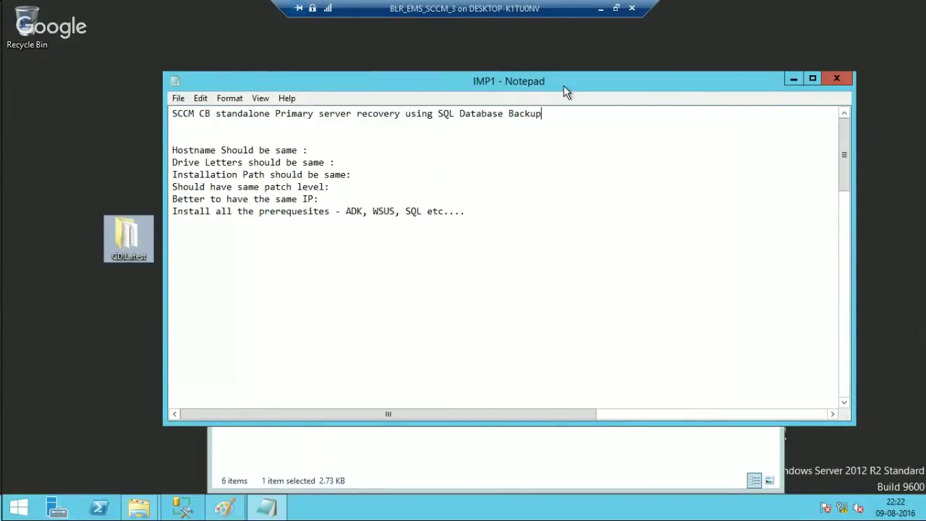
left_click_drag(564, 86, 616, 75)
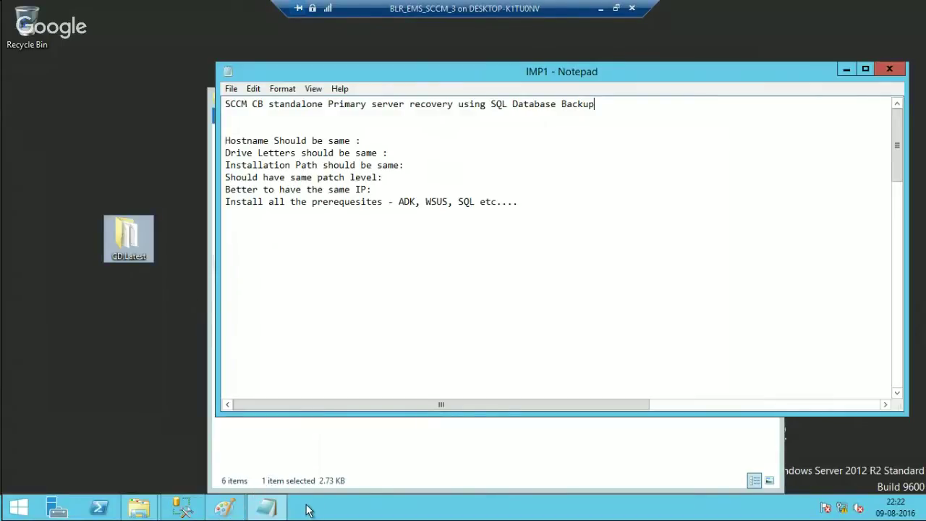
left_click(190, 511)
Review the recovery requirements: same hostname, drive letters, installation path, patch level, IP, and installed prerequisites.
mouse_move(225, 140)
left_mouse_down()
mouse_move(396, 186)
mouse_move(535, 204)
mouse_move(394, 201)
mouse_move(262, 178)
mouse_move(212, 139)
left_mouse_up()
left_click(534, 204)
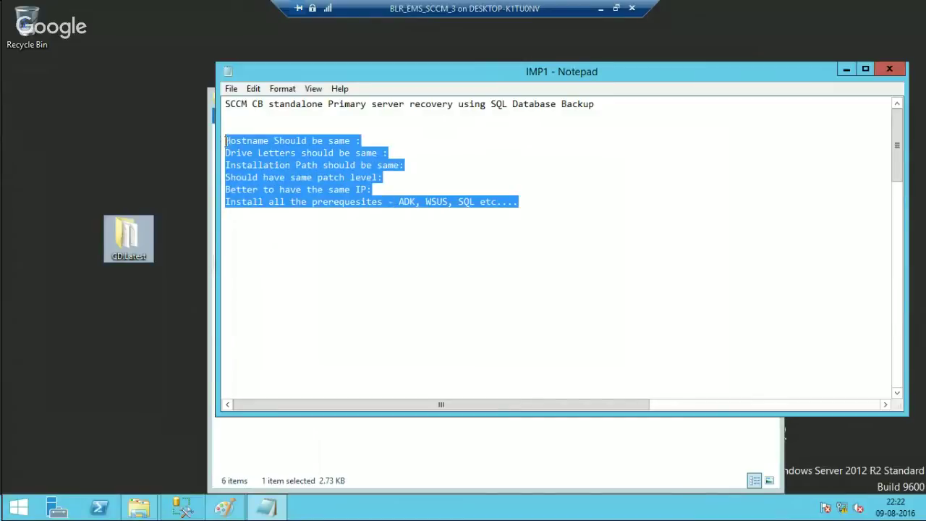
left_click(255, 129)
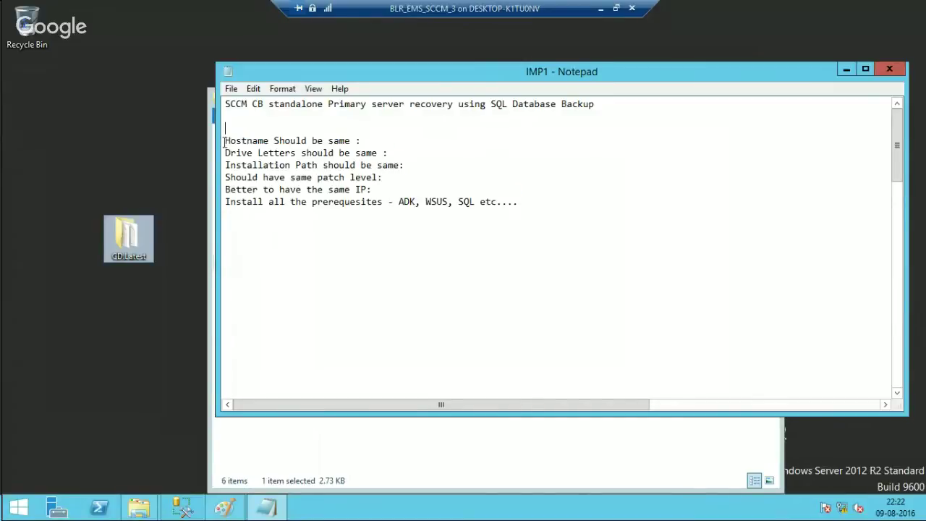
left_click_drag(224, 140, 362, 142)
left_click_drag(225, 152, 382, 154)
left_click_drag(226, 165, 399, 169)
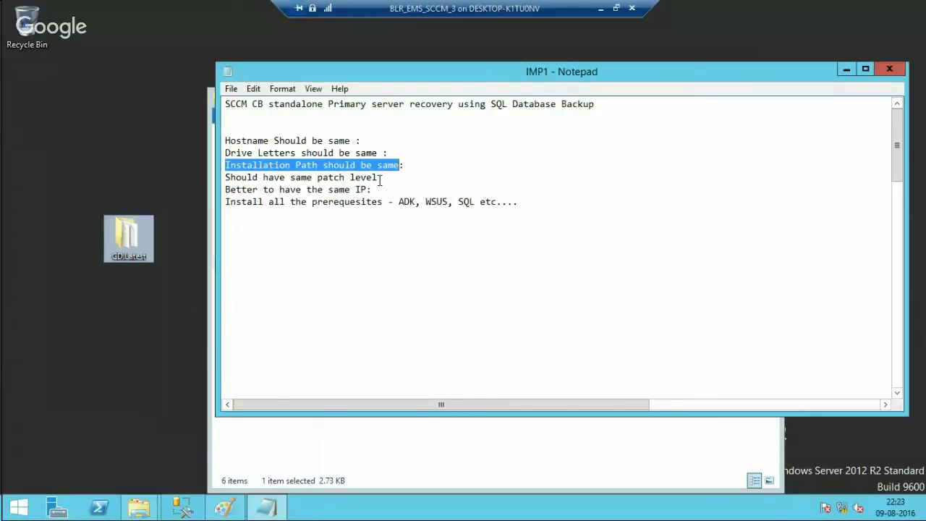
left_click_drag(381, 178, 244, 177)
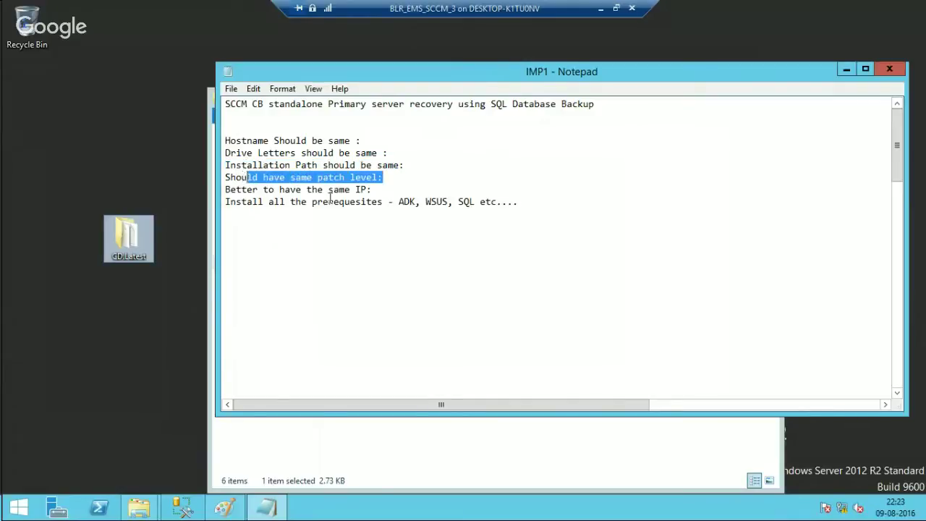
left_click(374, 190)
left_click_drag(374, 189, 214, 192)
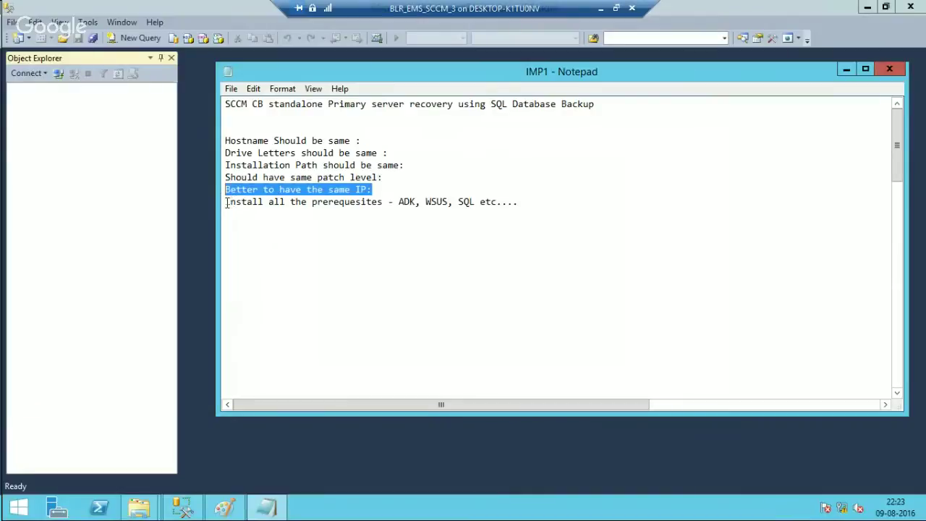
left_click(232, 202)
left_click_drag(231, 201, 505, 202)
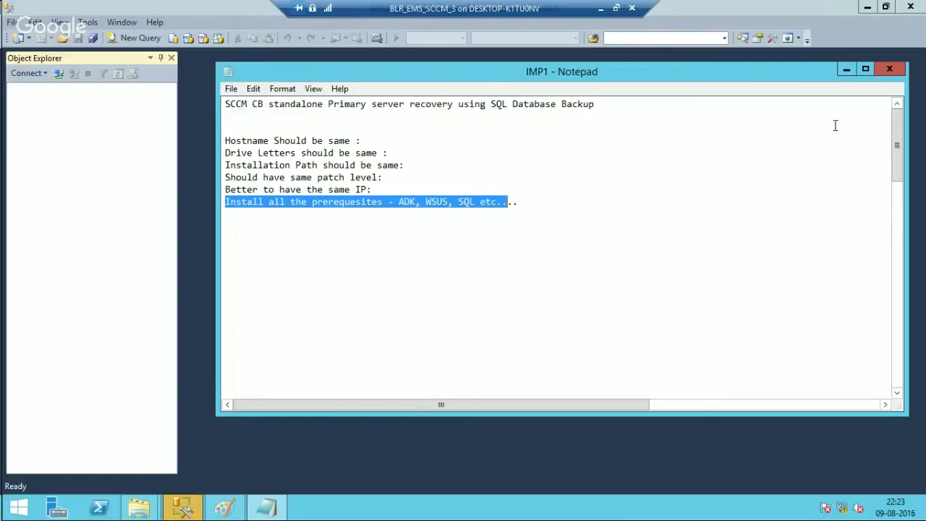
Connect to the BLRITPROCM database engine and bring up the actions for its Databases list.
left_click(845, 70)
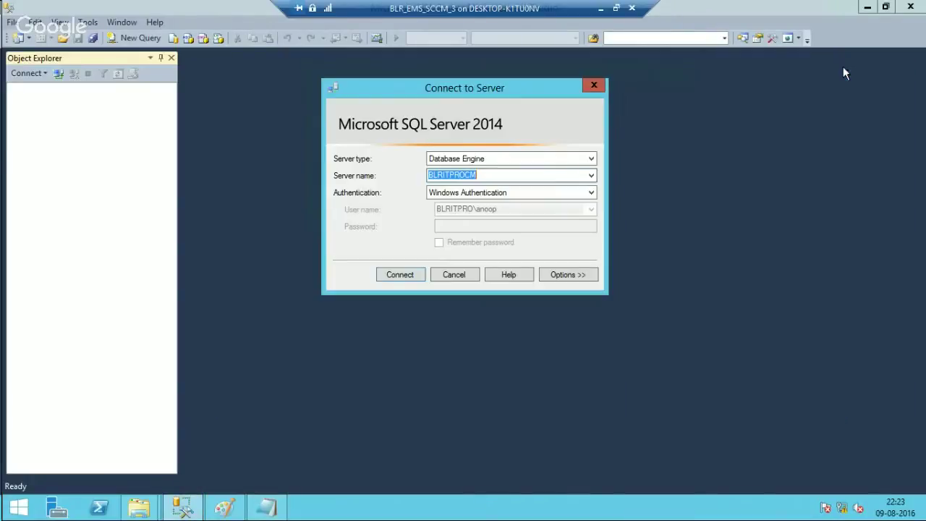
left_click(404, 275)
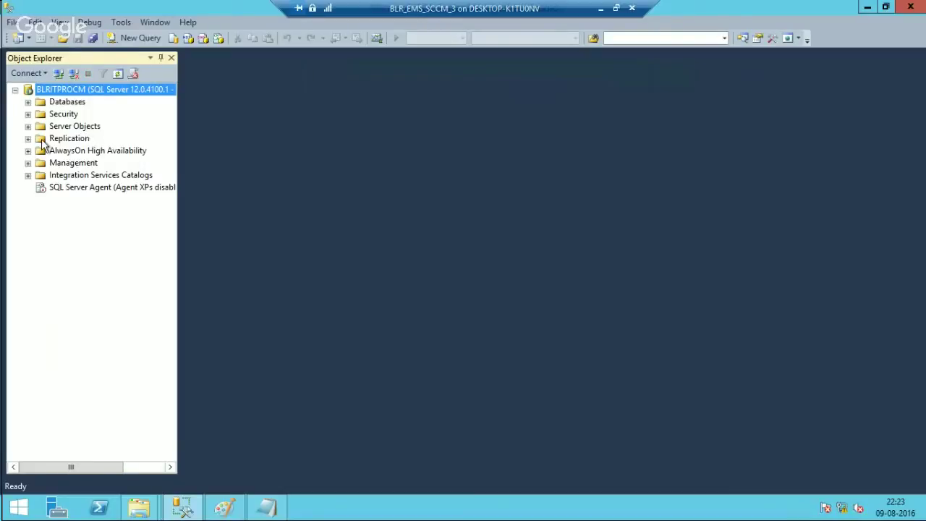
left_click(28, 103)
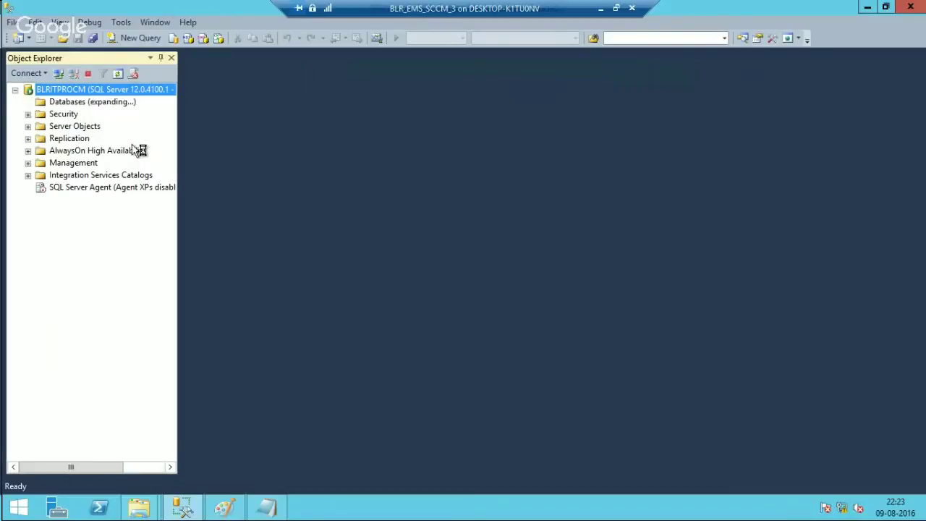
right_click(72, 104)
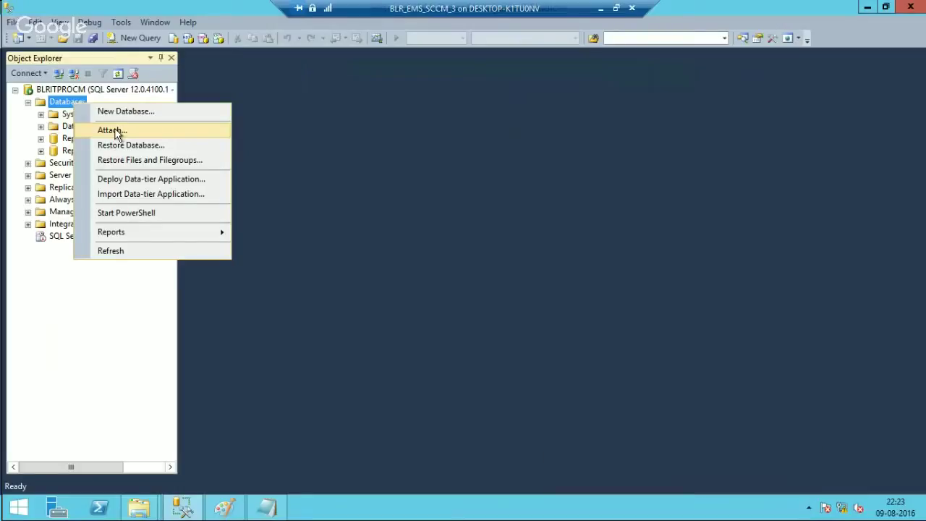
Start a database restore with a backup device as the source.
left_click(181, 148)
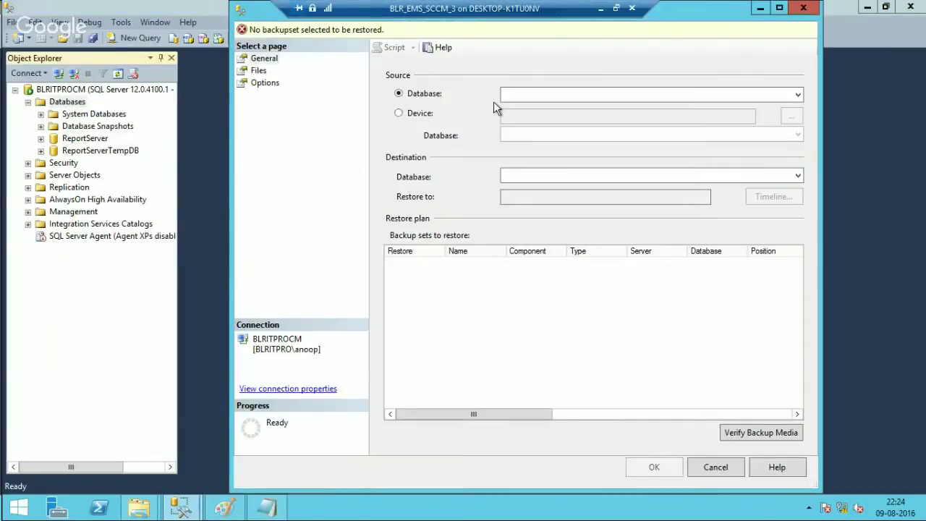
left_click(419, 113)
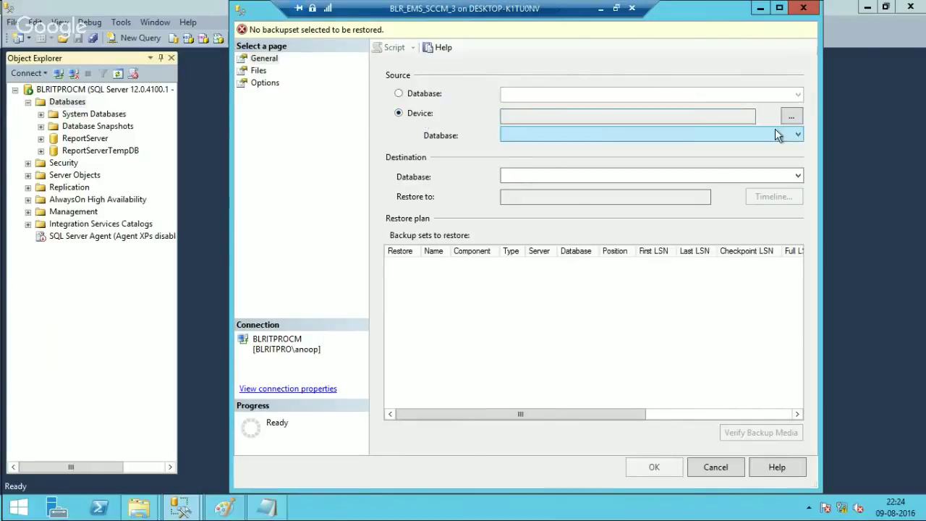
left_click(790, 116)
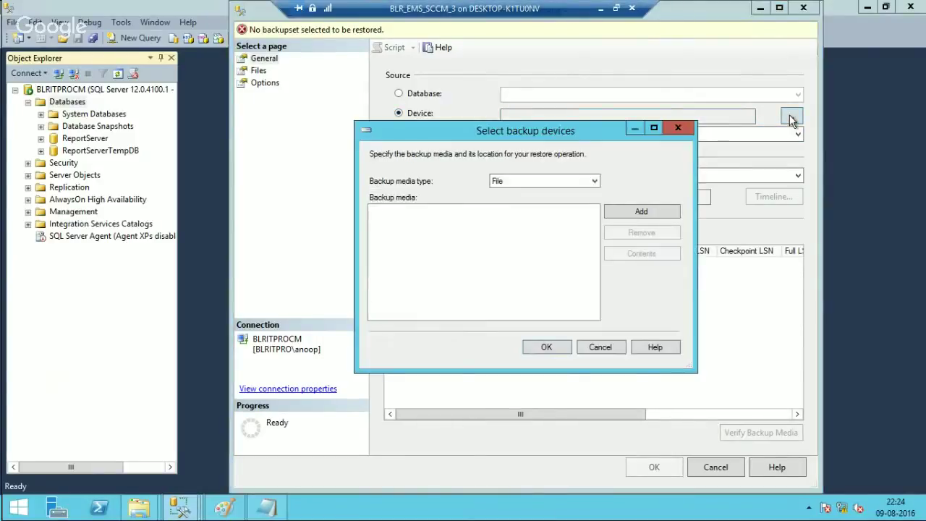
left_click(642, 214)
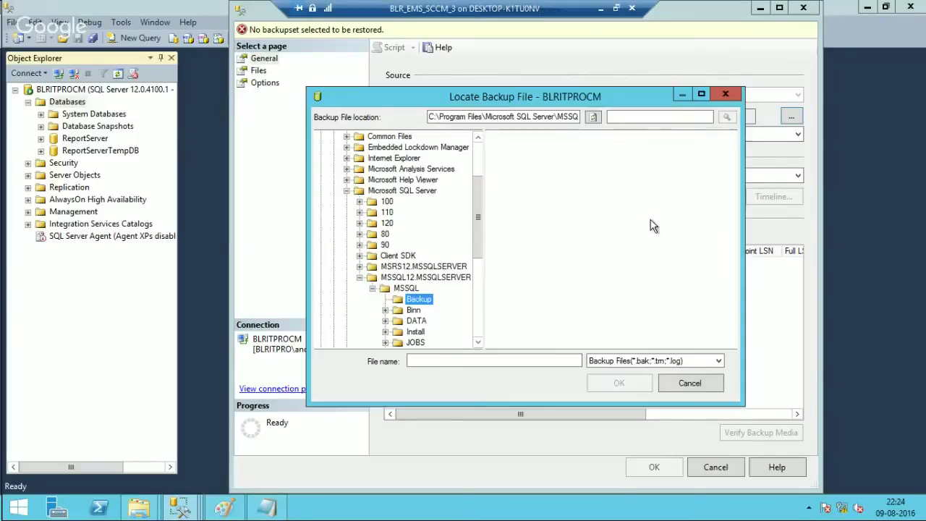
Select C:\SQL Backup\CM_BLR.bak as the backup file and start restoring CM_BLR.
left_click_drag(472, 247, 476, 172)
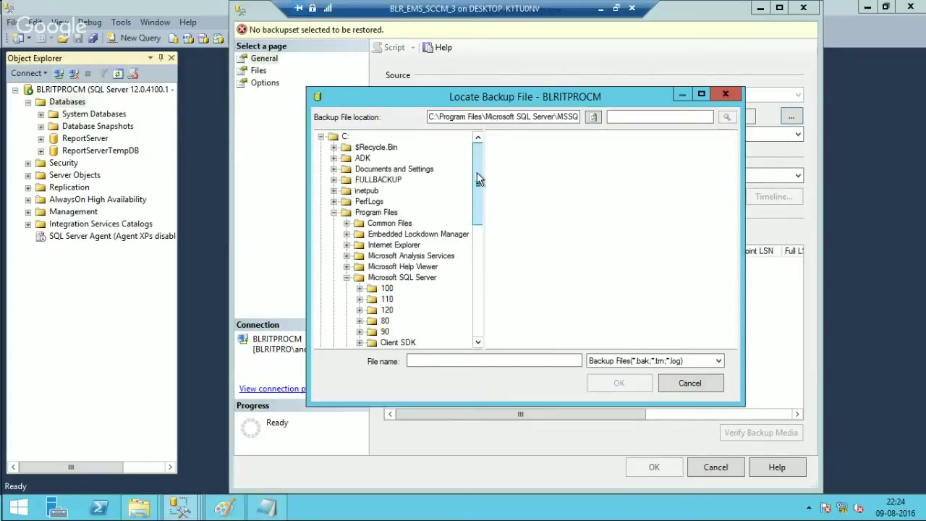
left_click(345, 136)
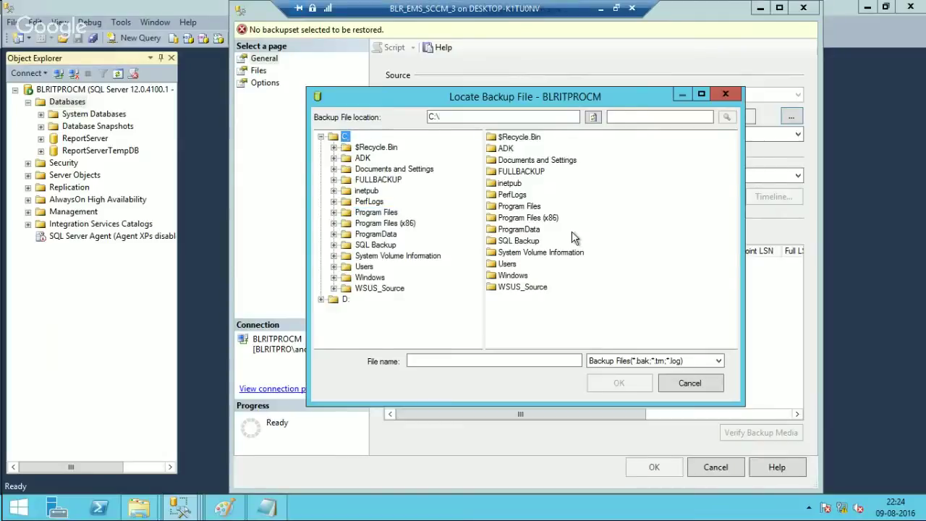
double_click(525, 242)
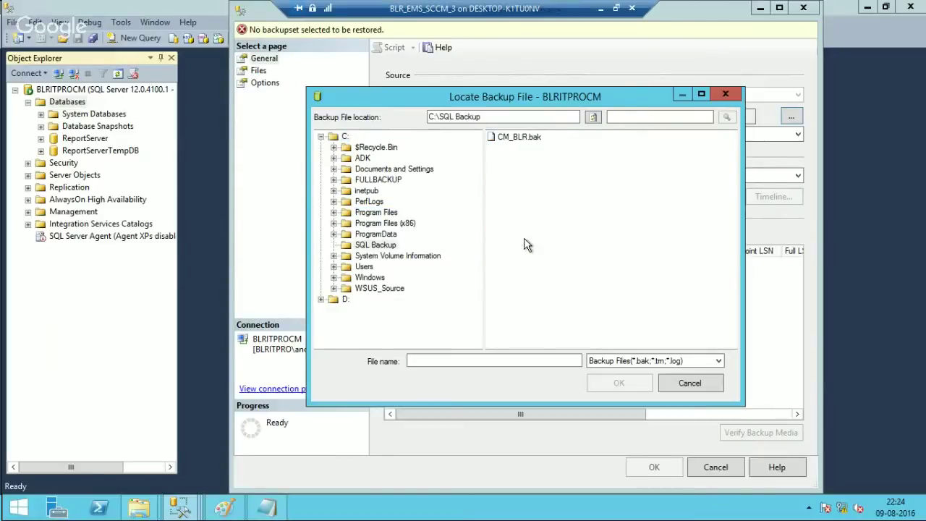
left_click(519, 141)
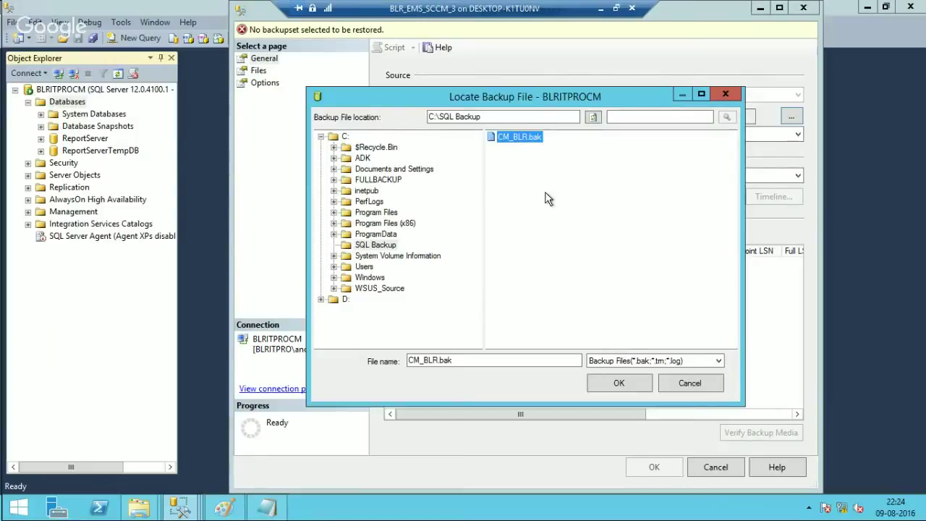
left_click(619, 384)
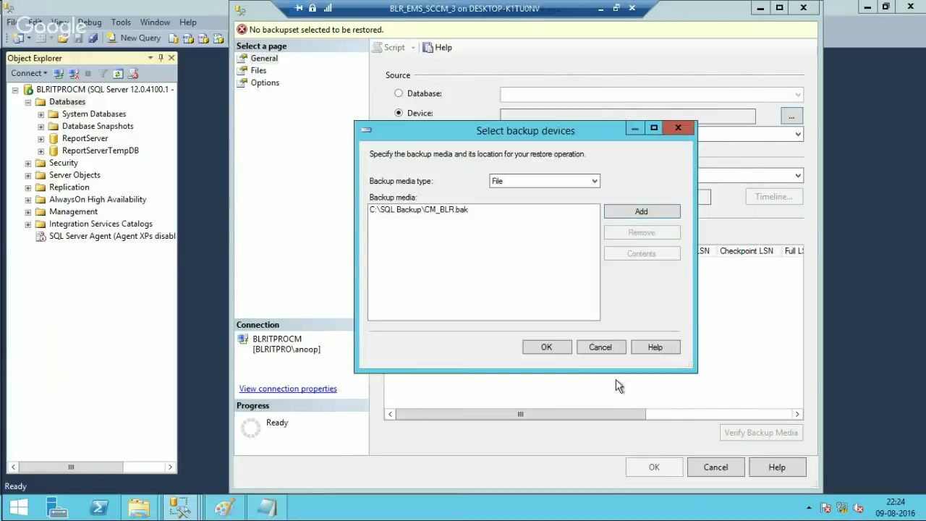
left_click(552, 348)
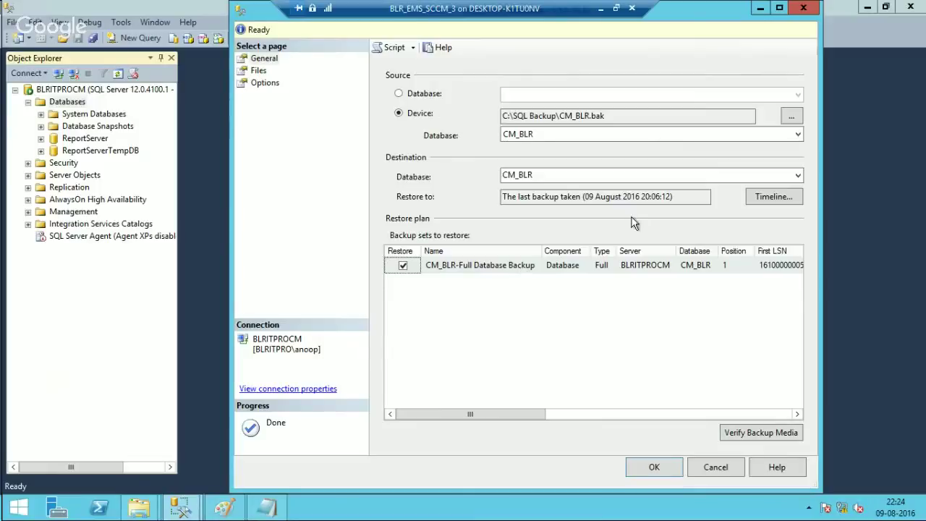
left_click(646, 468)
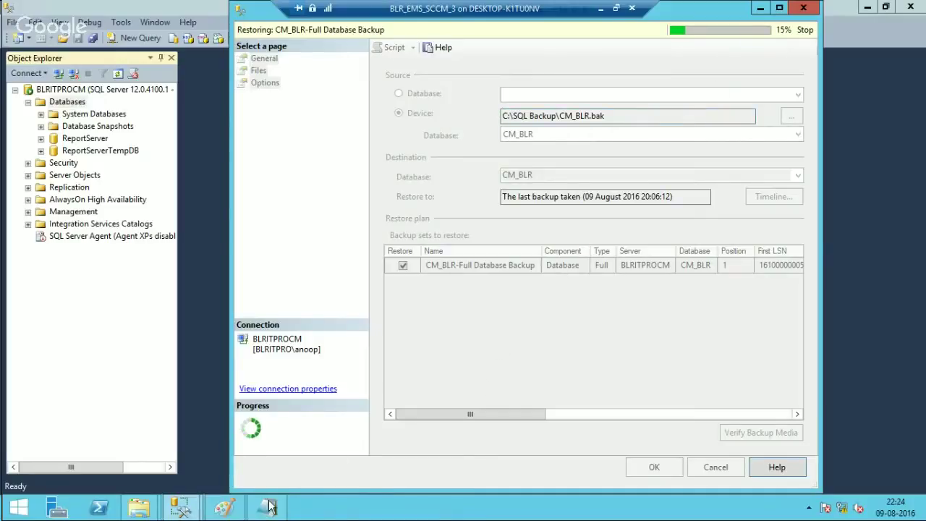
On the recovery options chart, box Stand-Alone Primary, the Installation of Site Server header and cell C4 in red.
left_click(226, 515)
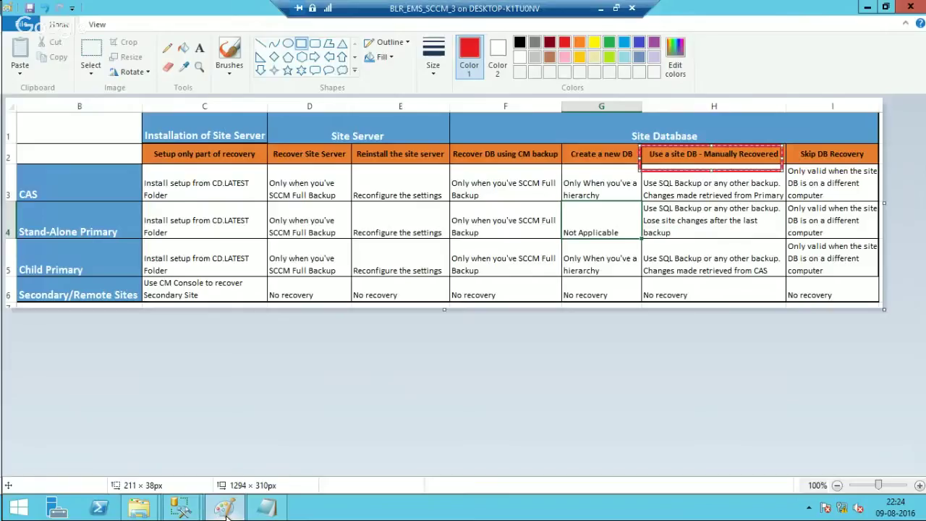
left_click(300, 46)
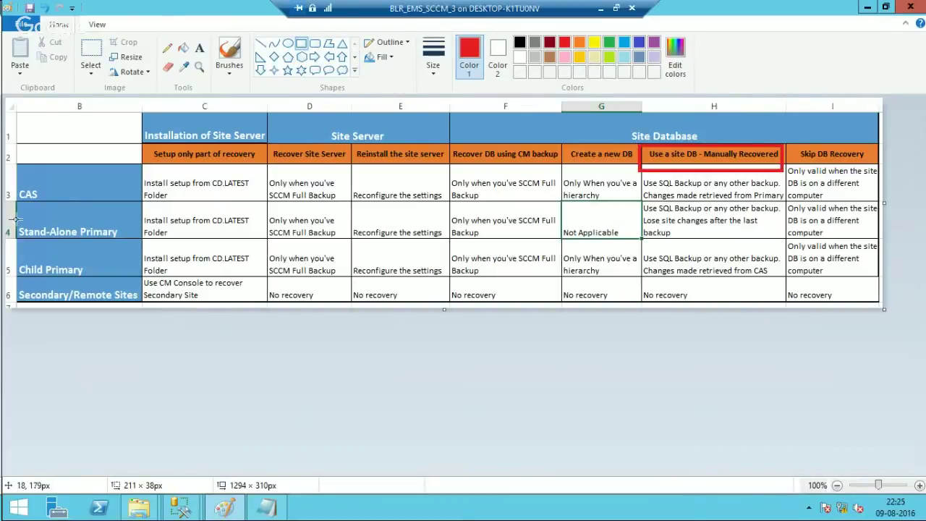
left_click_drag(15, 219, 129, 246)
left_click(95, 192)
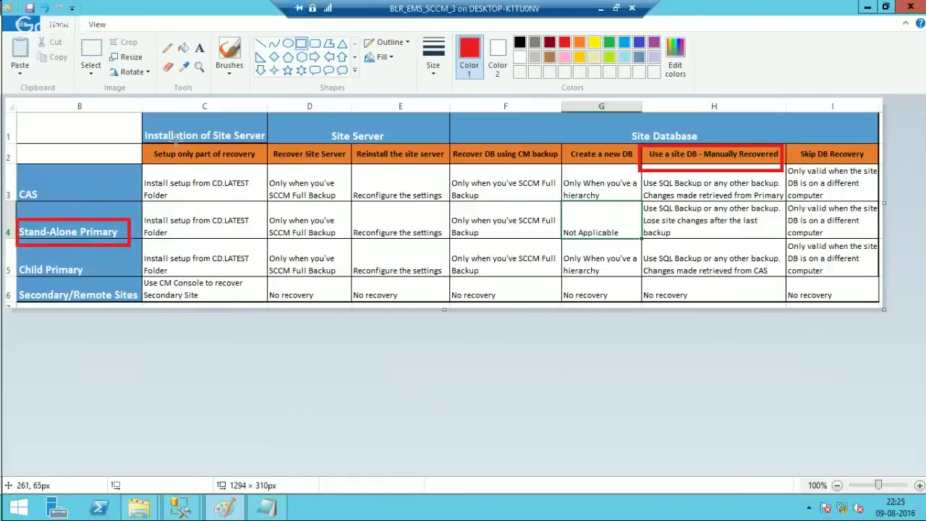
left_click_drag(136, 124, 190, 141)
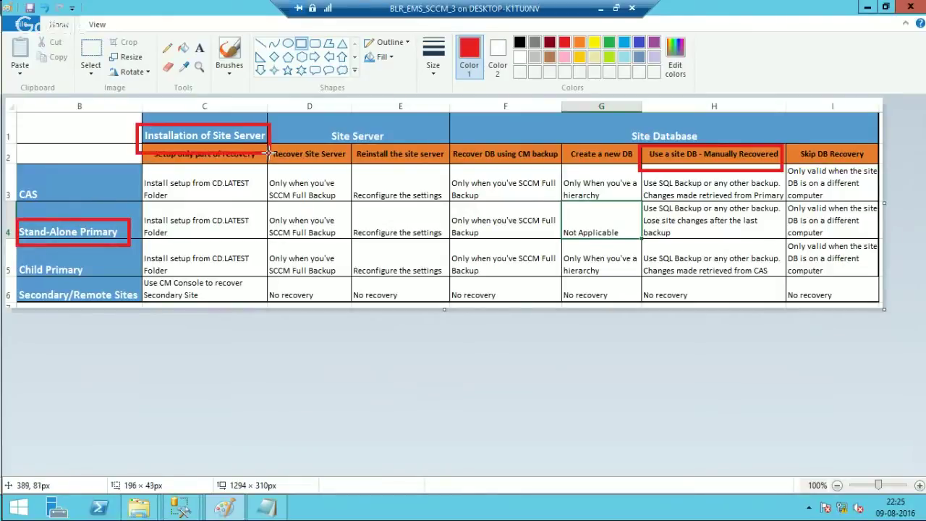
left_click_drag(268, 154, 265, 143)
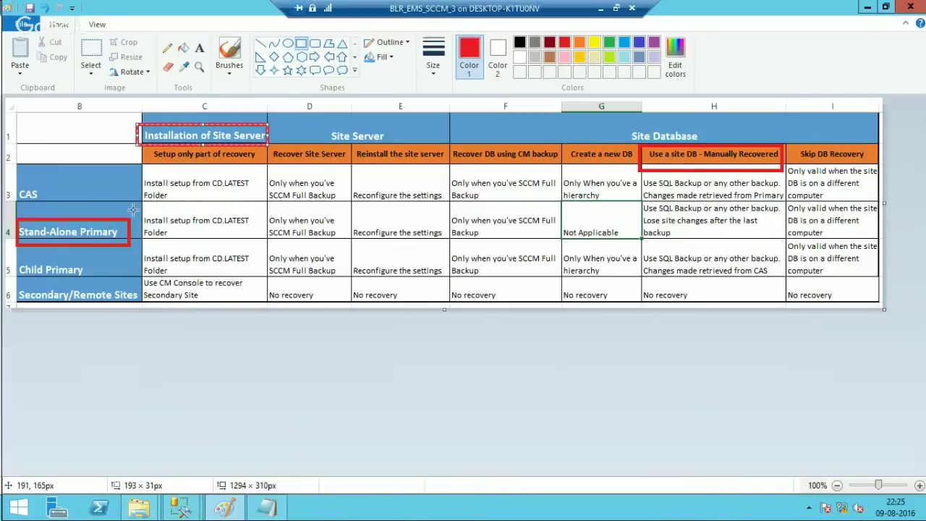
left_click_drag(135, 210, 262, 241)
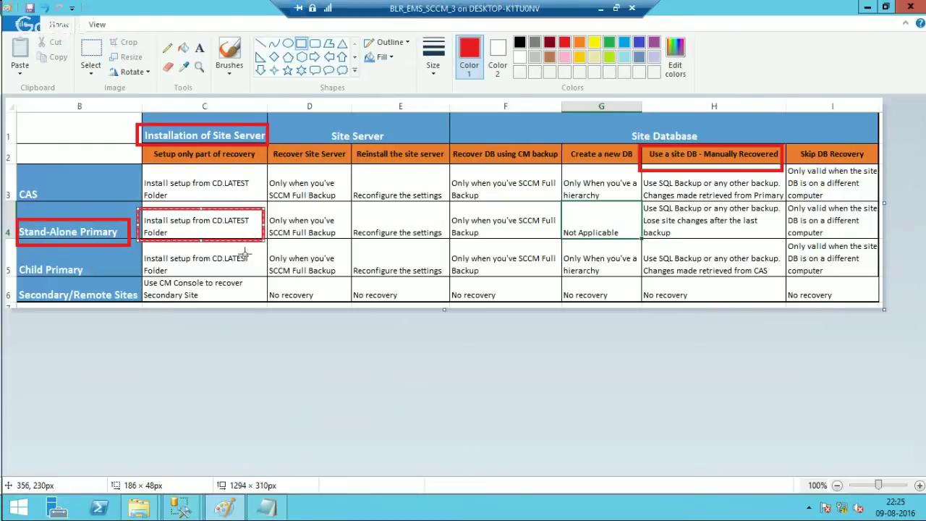
left_click(246, 255)
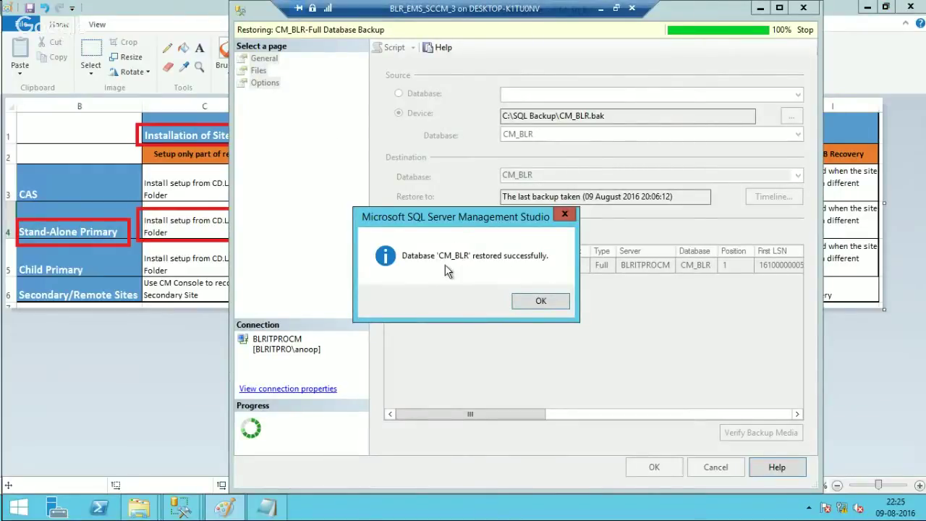
left_click(159, 308)
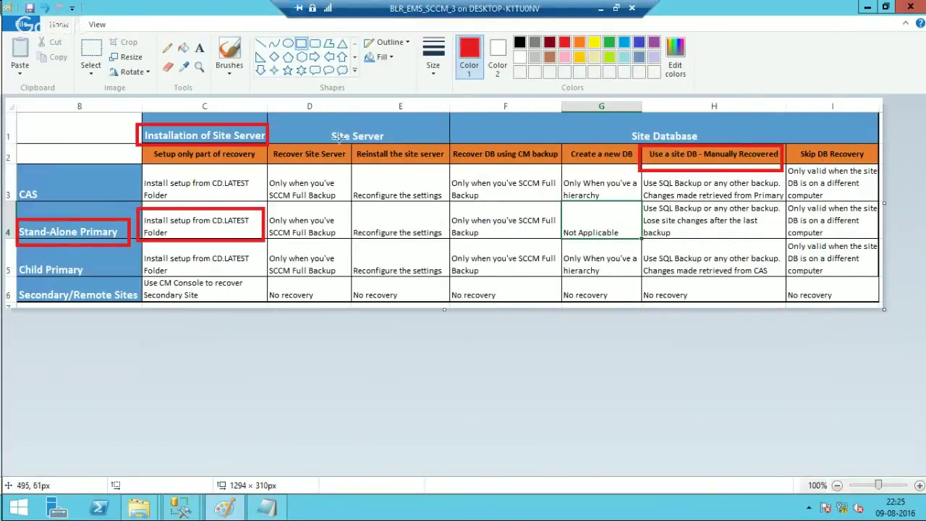
Box the Site Server header, the Reinstall the site server heading and cell E4 in red.
left_click_drag(322, 129, 407, 148)
left_click_drag(356, 162, 444, 164)
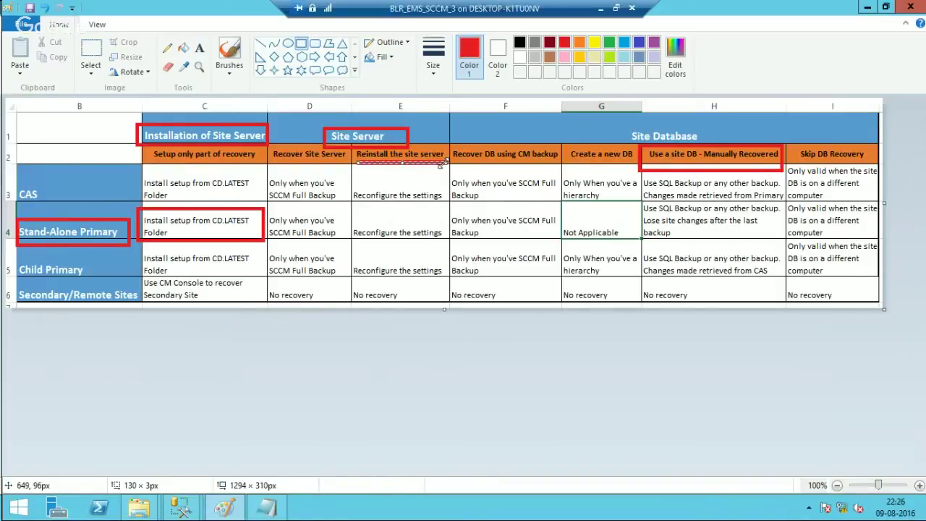
mouse_move(348, 225)
left_mouse_down()
mouse_move(395, 241)
mouse_move(454, 241)
left_mouse_up()
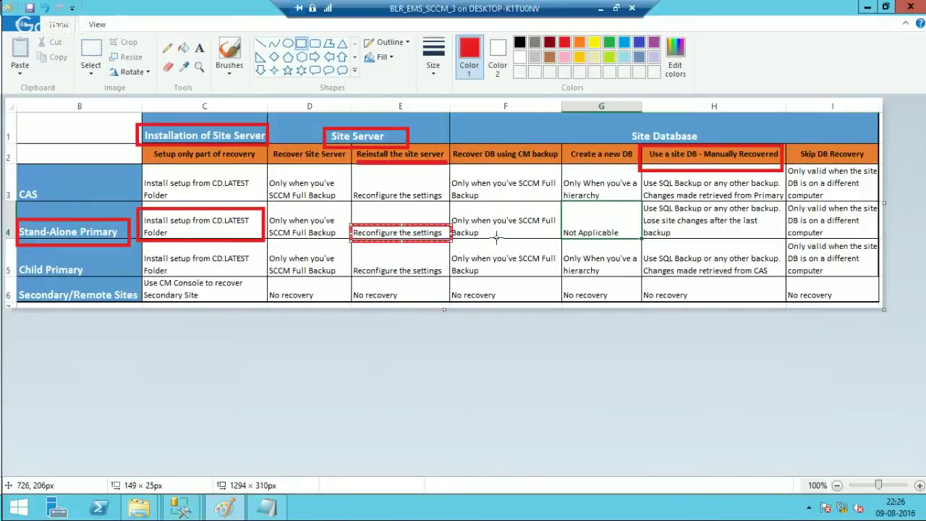
left_click(497, 237)
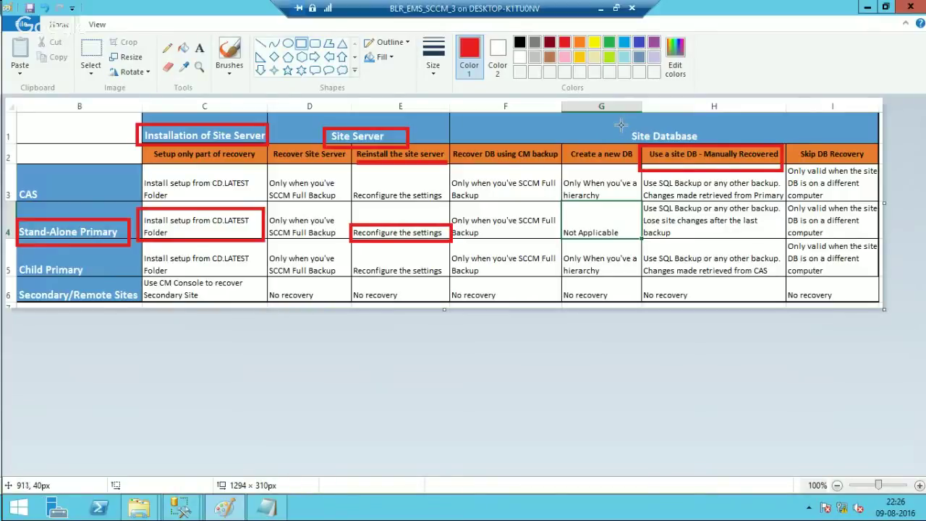
Box the Site Database header and cell H4 in red, undo a stray box, and outline H4 in green.
left_click_drag(620, 125, 717, 143)
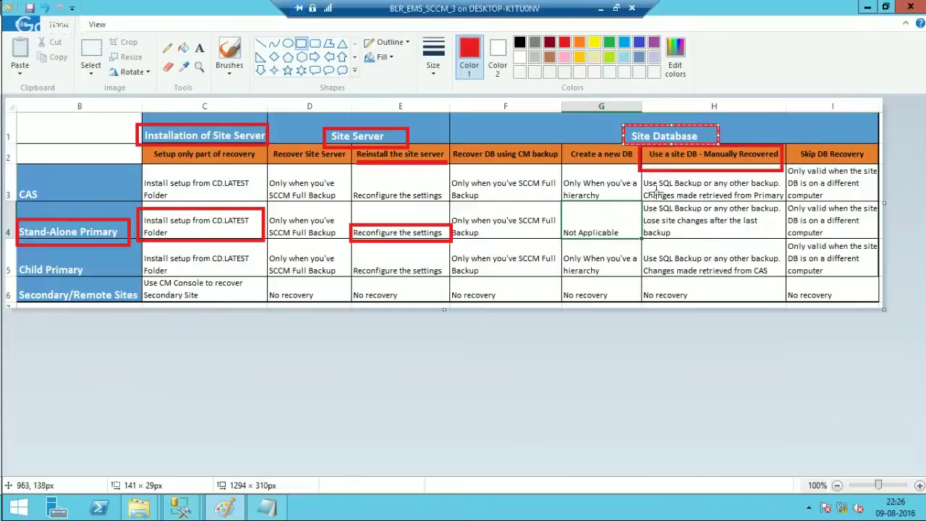
left_click_drag(641, 204, 787, 242)
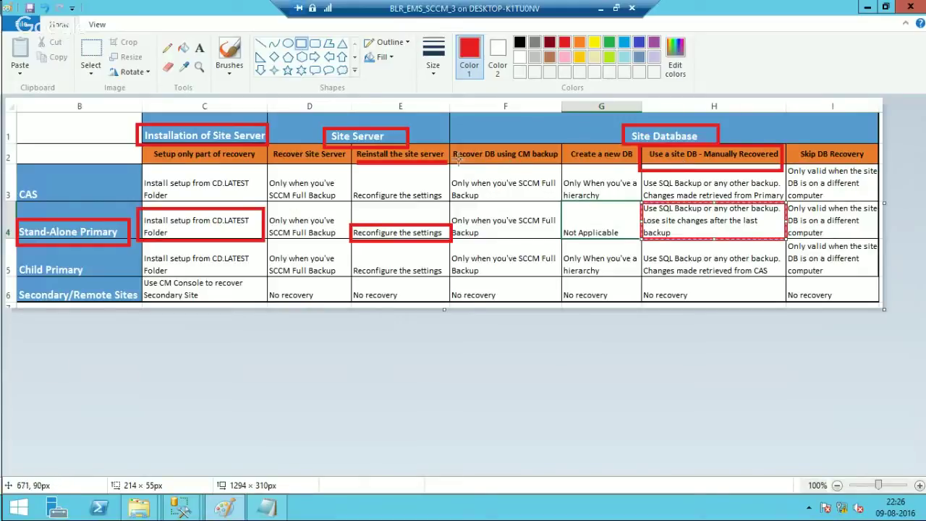
left_click_drag(448, 145, 640, 167)
key("ctrl+z")
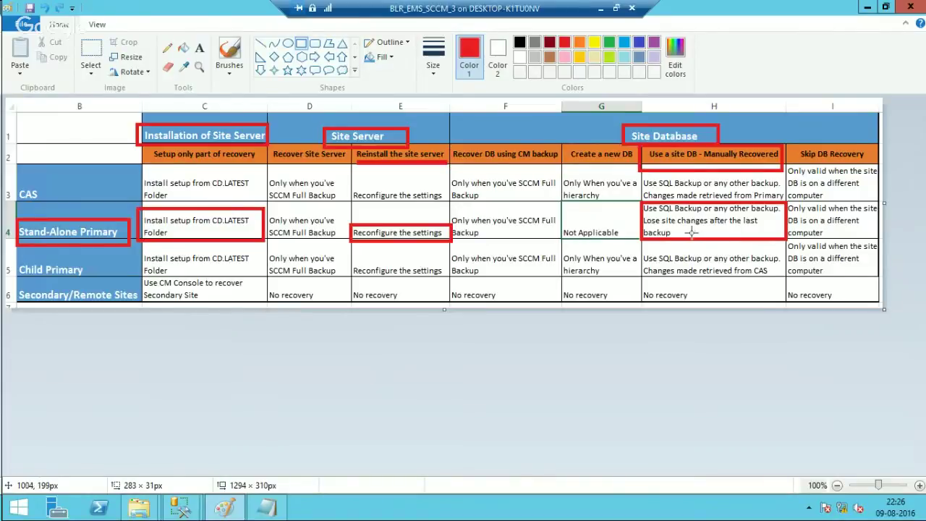
left_click(607, 43)
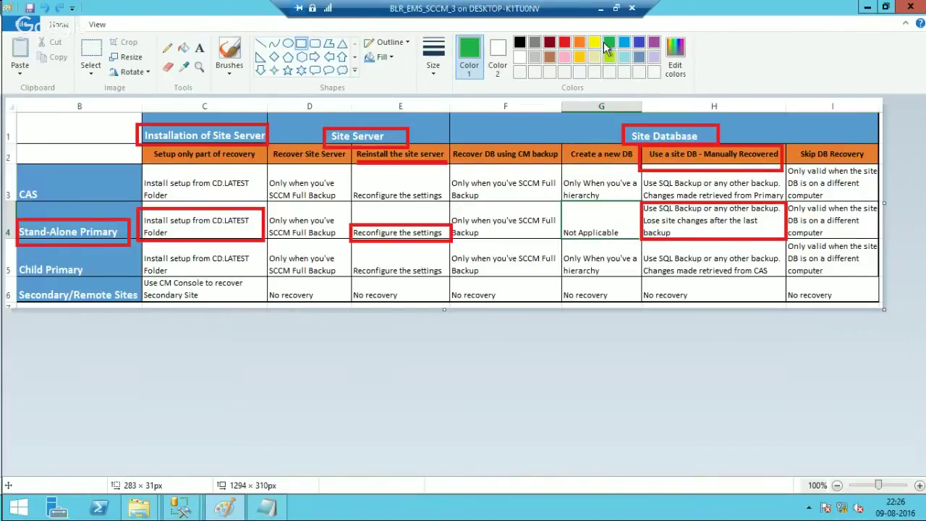
left_click_drag(638, 200, 787, 241)
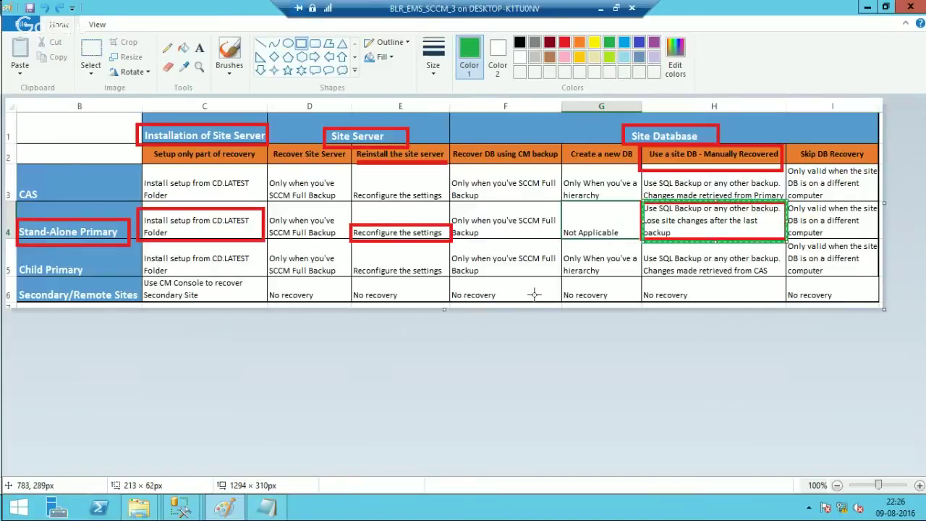
Acknowledge the CM_BLR restore success message, check CM_BLR in Object Explorer, and close Management Studio.
left_click(868, 8)
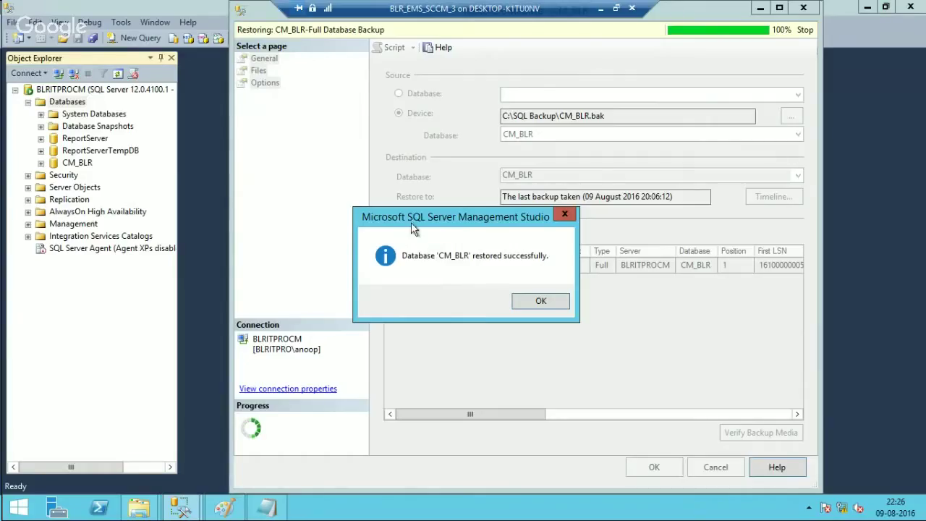
left_click(525, 301)
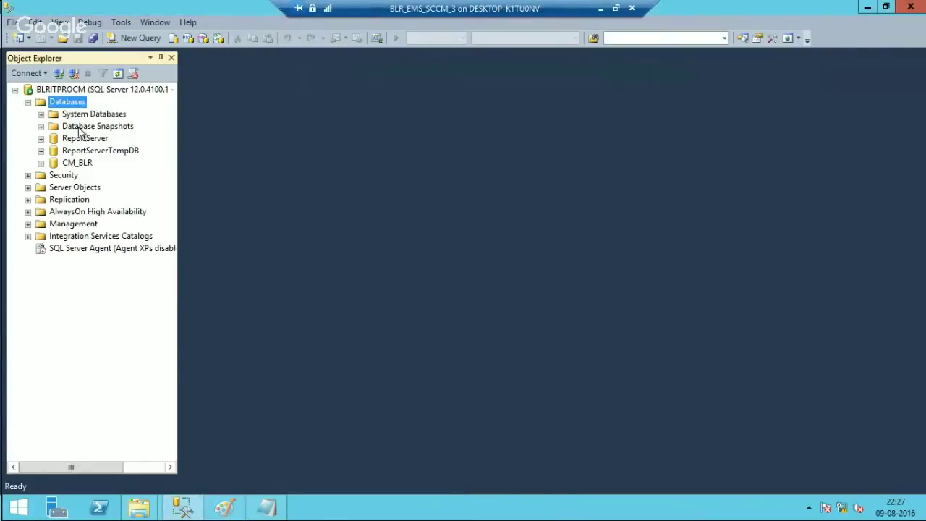
left_click(80, 164)
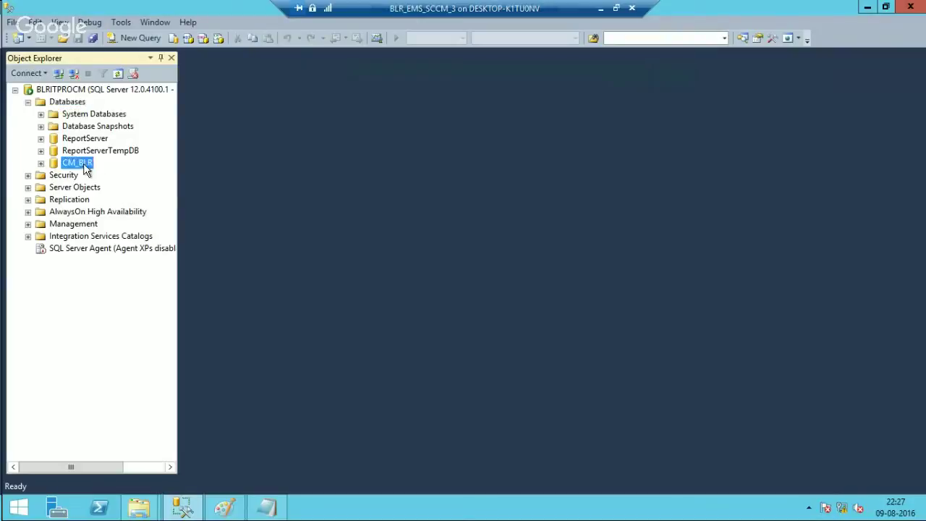
left_click(900, 8)
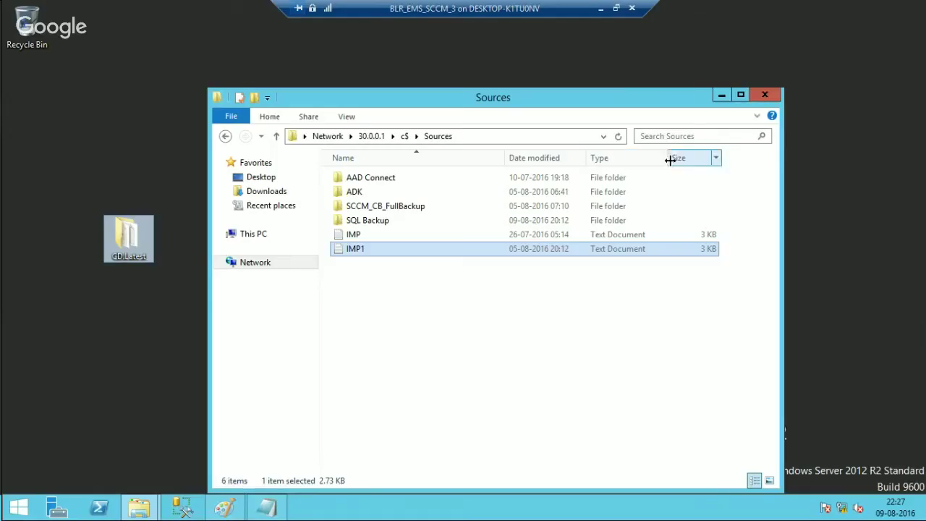
Run the splash file in the desktop's CD.Latest folder with Microsoft HTML Application host.
left_click(720, 96)
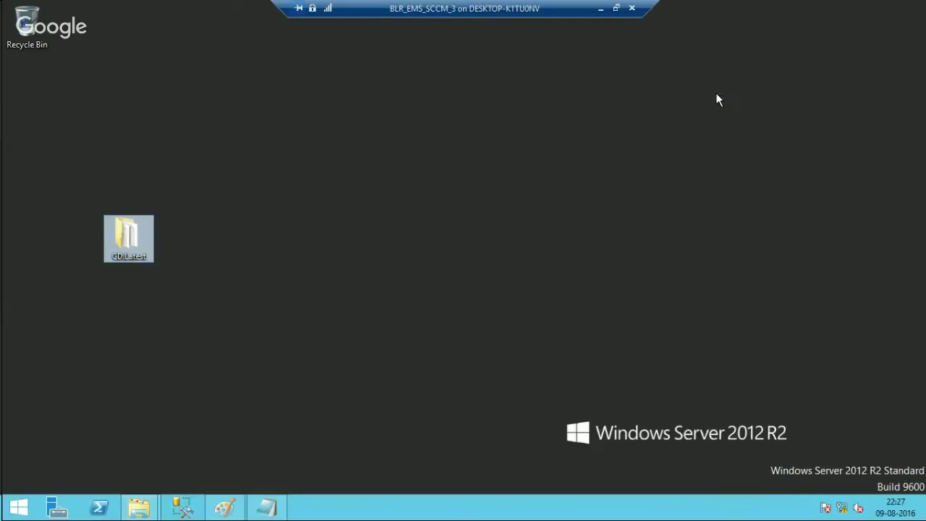
left_click(327, 256)
double_click(126, 238)
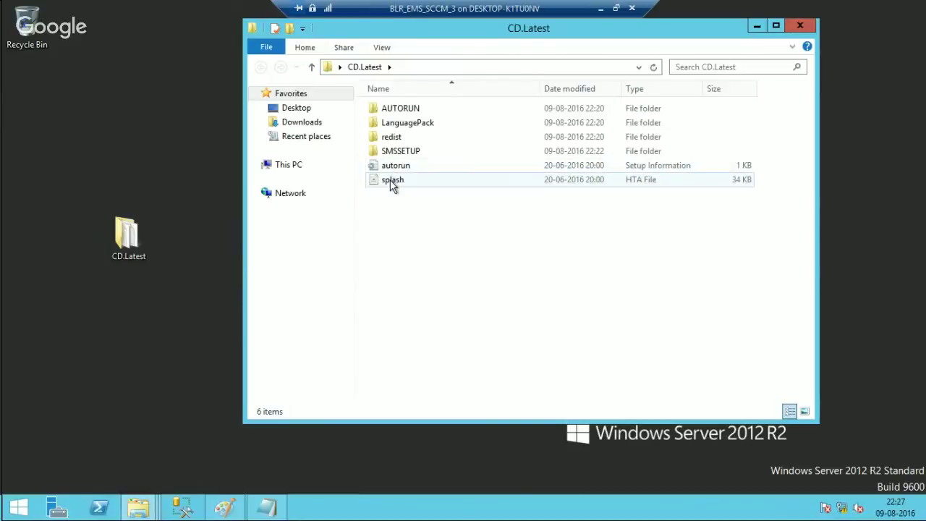
double_click(390, 181)
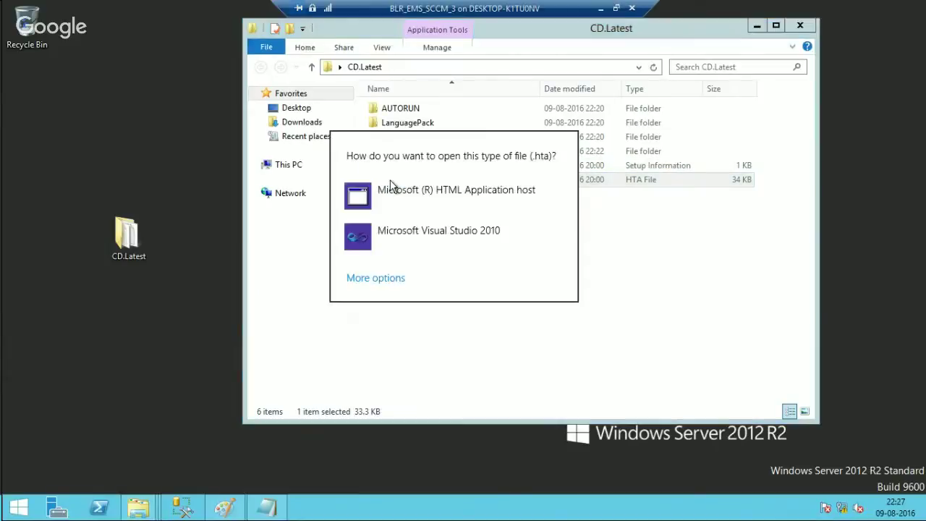
left_click(398, 190)
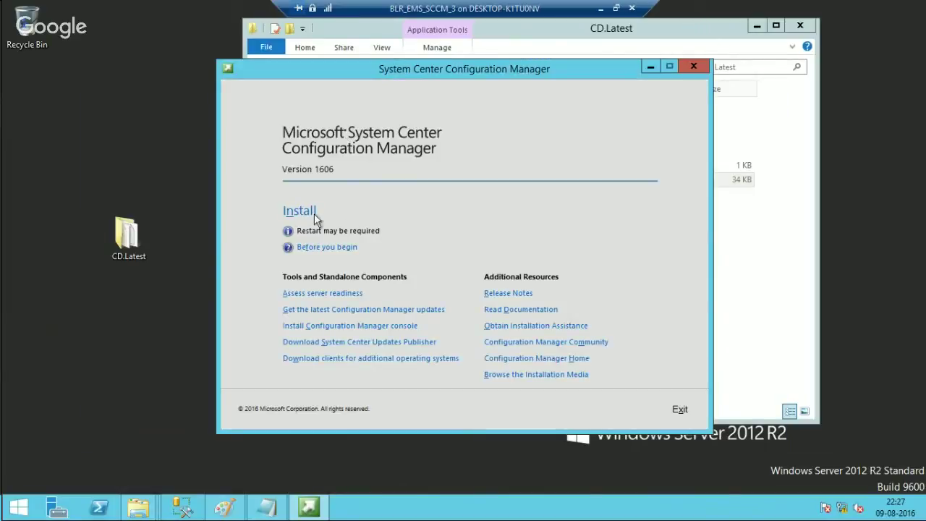
Start the installation, approve the UAC prompt, pass Before You Begin, and select Recover a site.
left_click(310, 214)
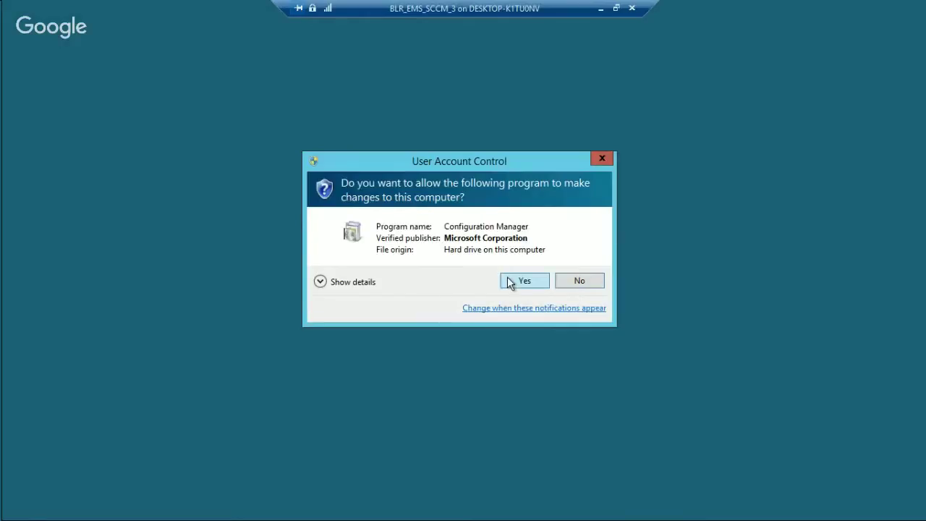
left_click(510, 283)
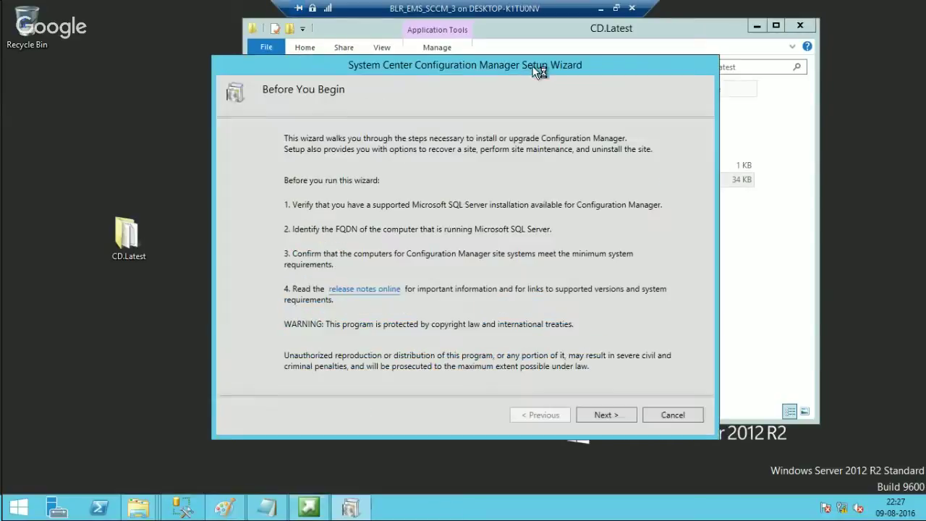
left_click(599, 414)
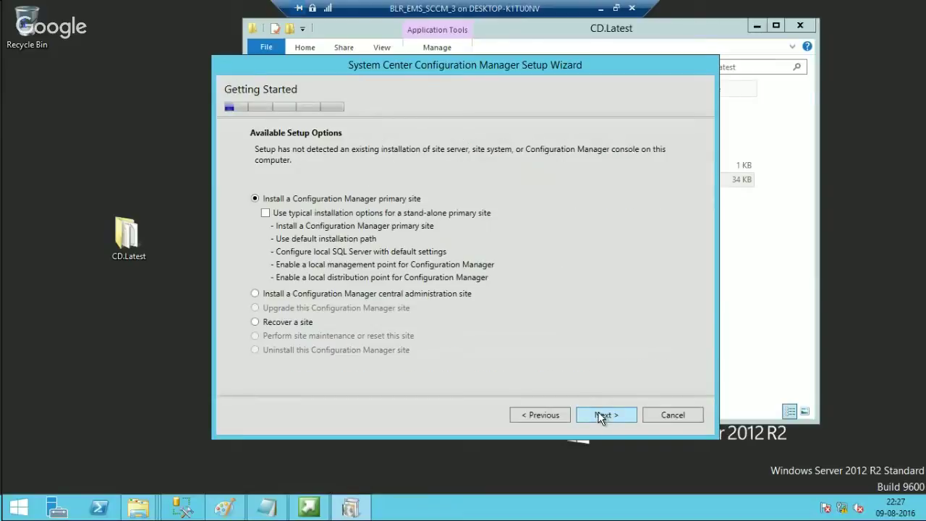
left_click(283, 323)
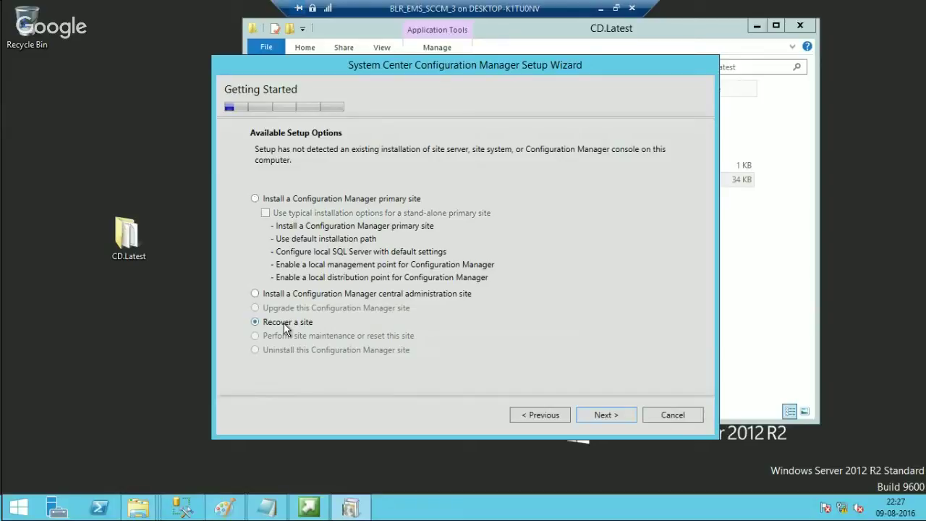
Select 'Reinstall this site server' and 'Use a site database that has been manually recovered', checking the reference table.
left_click(610, 417)
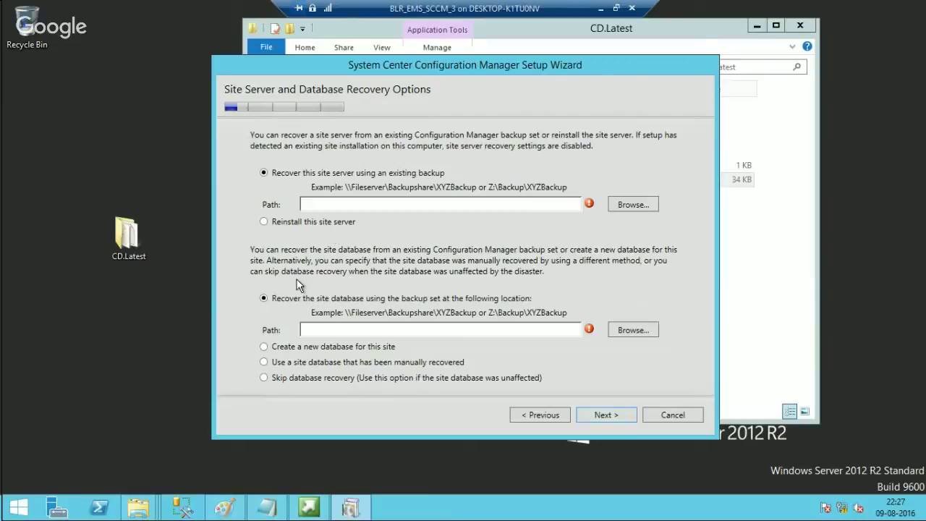
left_click(228, 506)
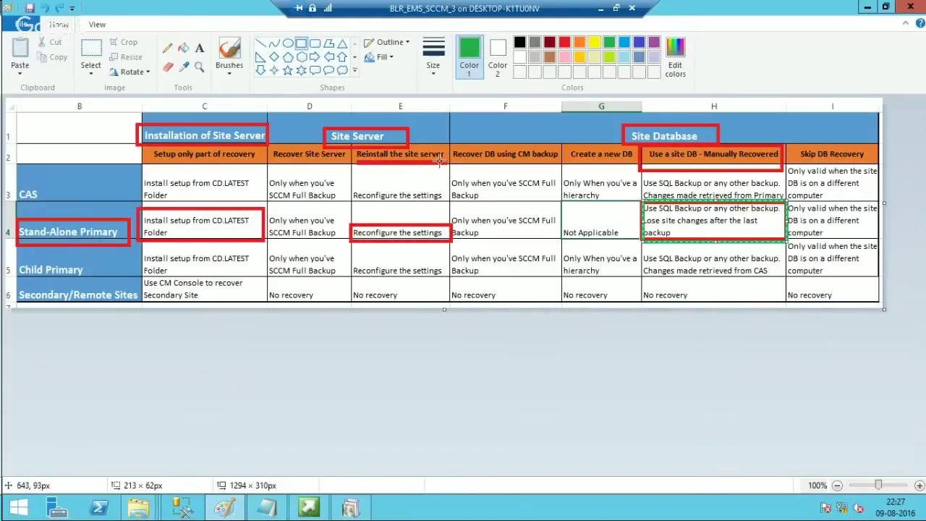
left_click(351, 506)
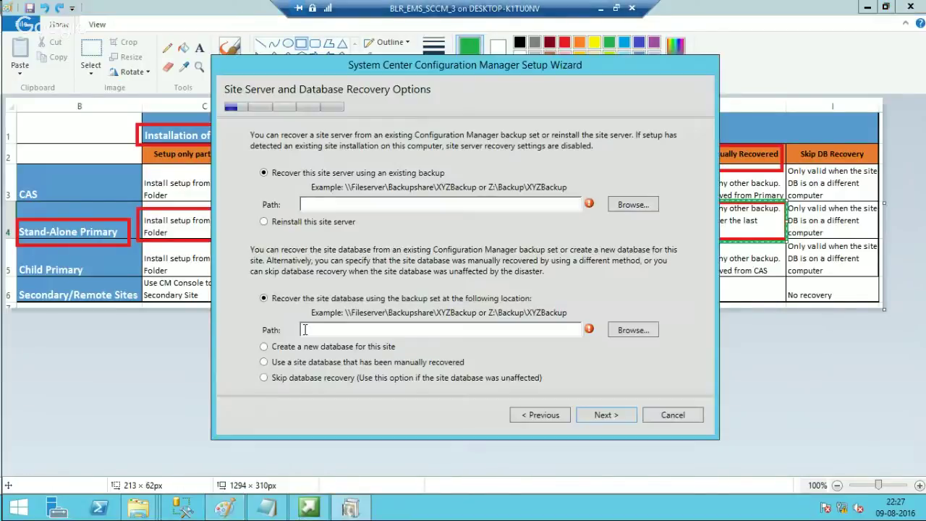
left_click(266, 222)
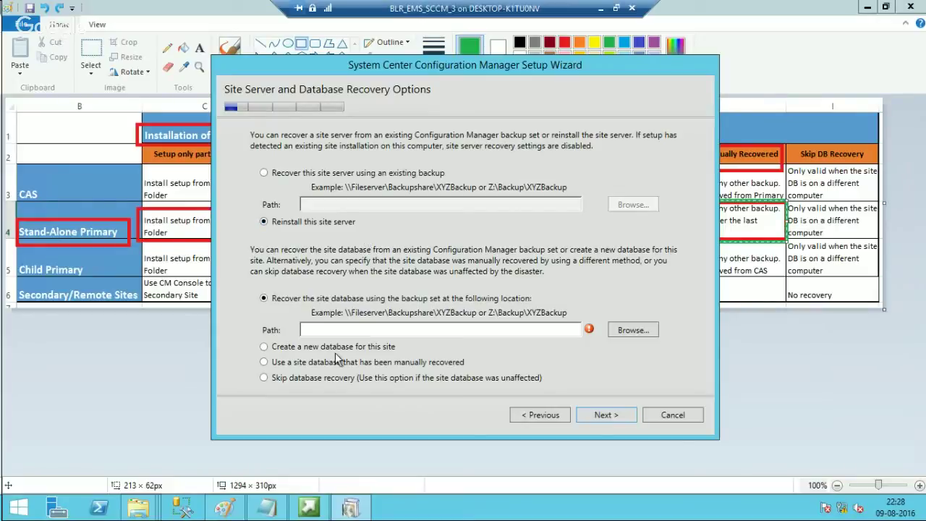
left_click(224, 510)
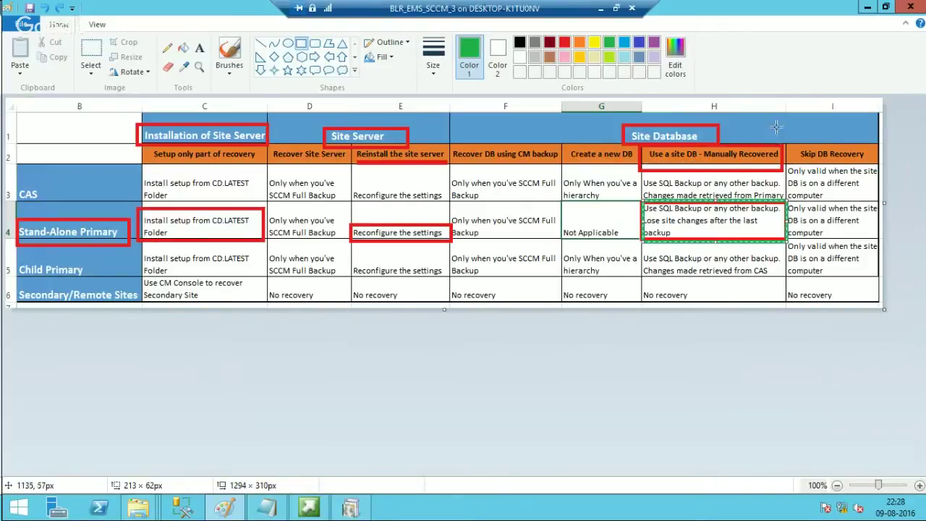
left_click(868, 6)
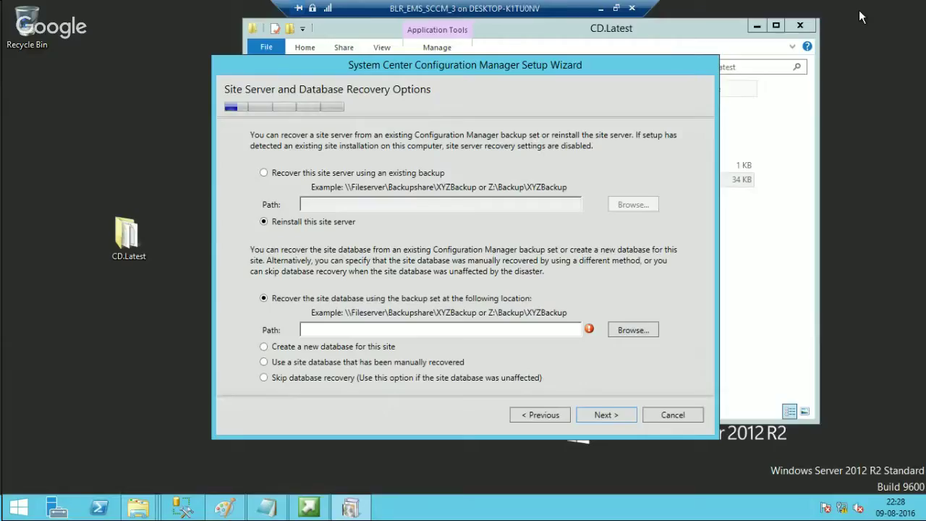
left_click(263, 364)
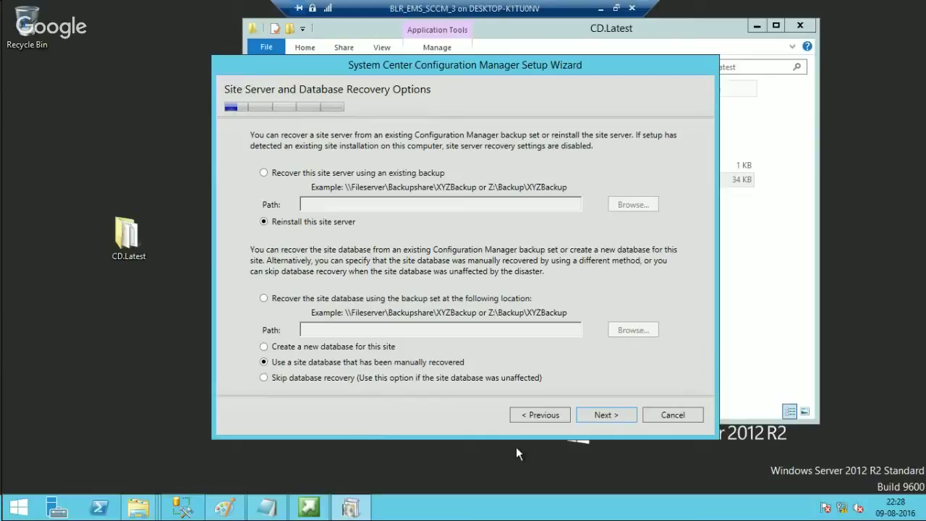
Choose to recover a primary site and install the evaluation edition.
left_click(604, 415)
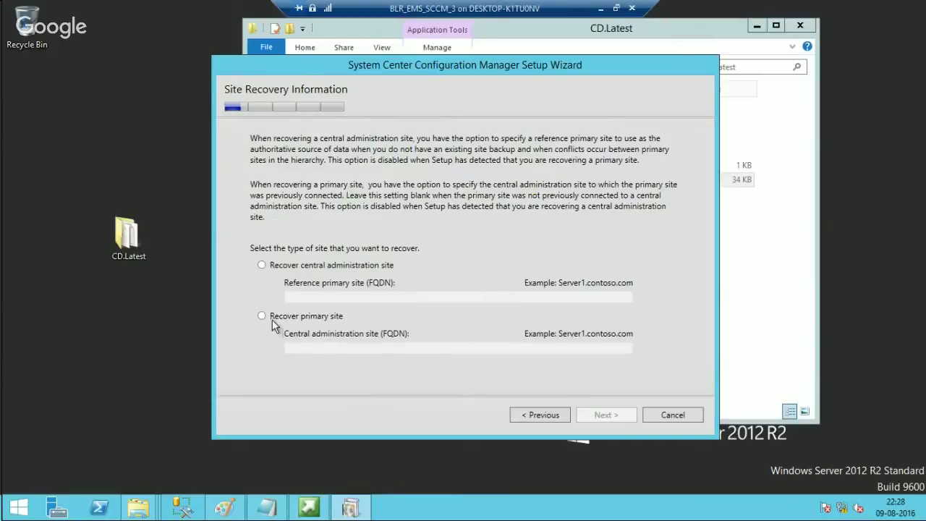
left_click(285, 319)
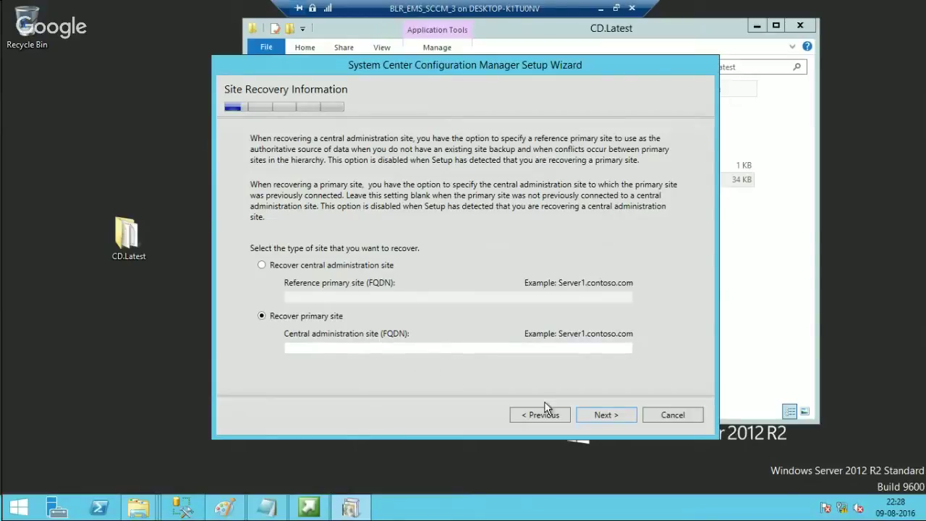
left_click(599, 416)
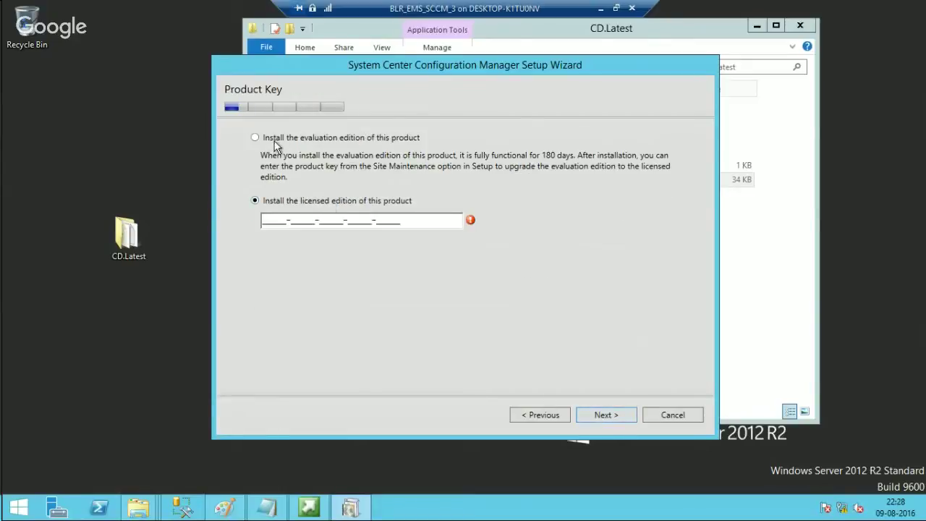
left_click(275, 140)
Accept all four license terms: main, SQL Server Express, SQL Native Client, and Silverlight.
left_click(605, 414)
left_click(265, 192)
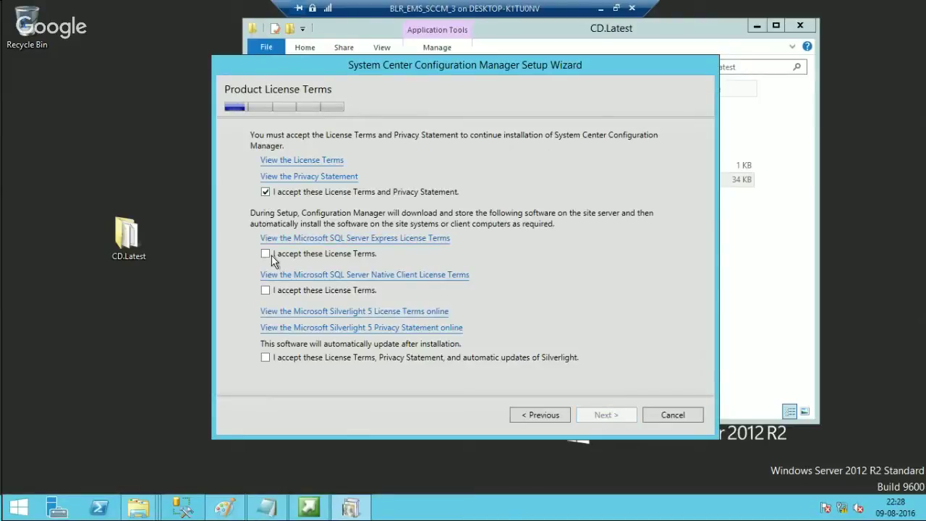
left_click(265, 254)
left_click(265, 290)
left_click(265, 357)
Use previously downloaded prerequisite files from the Desktop\CD.Latest\redist folder.
left_click(603, 415)
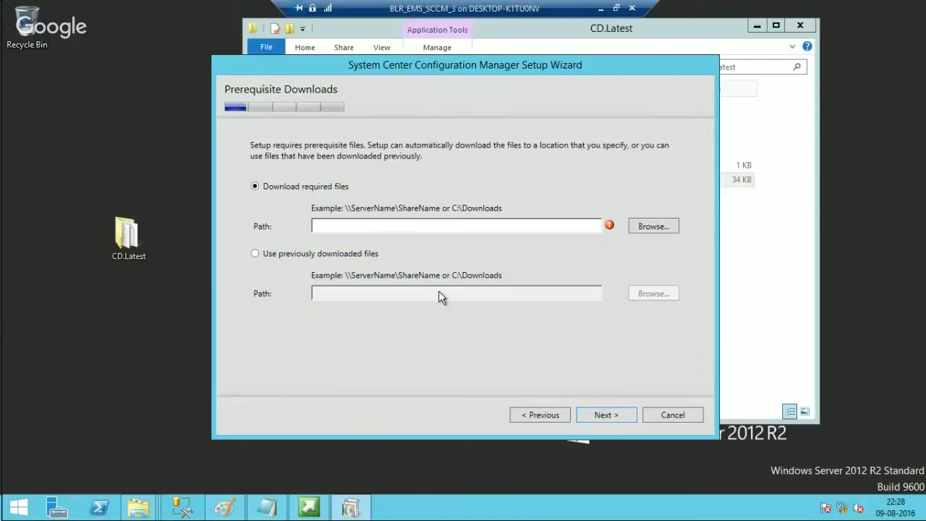
left_click(297, 258)
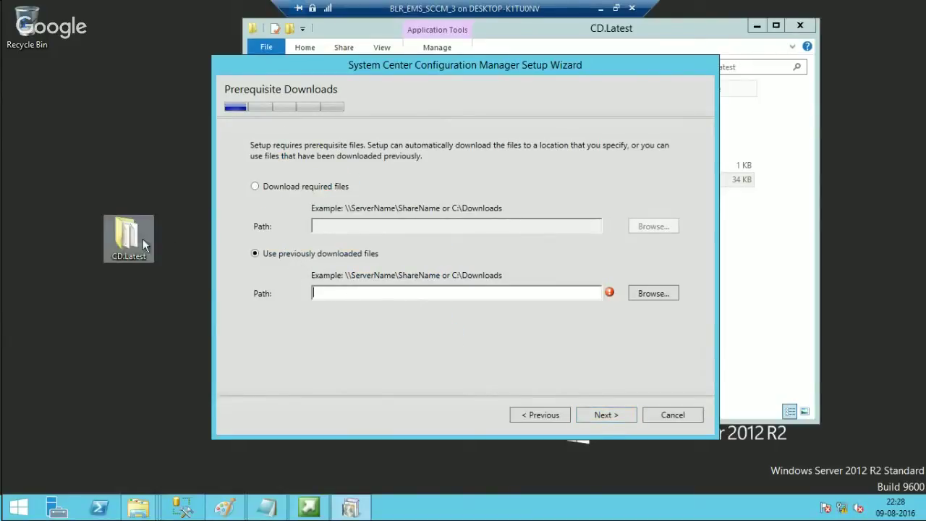
left_click(652, 294)
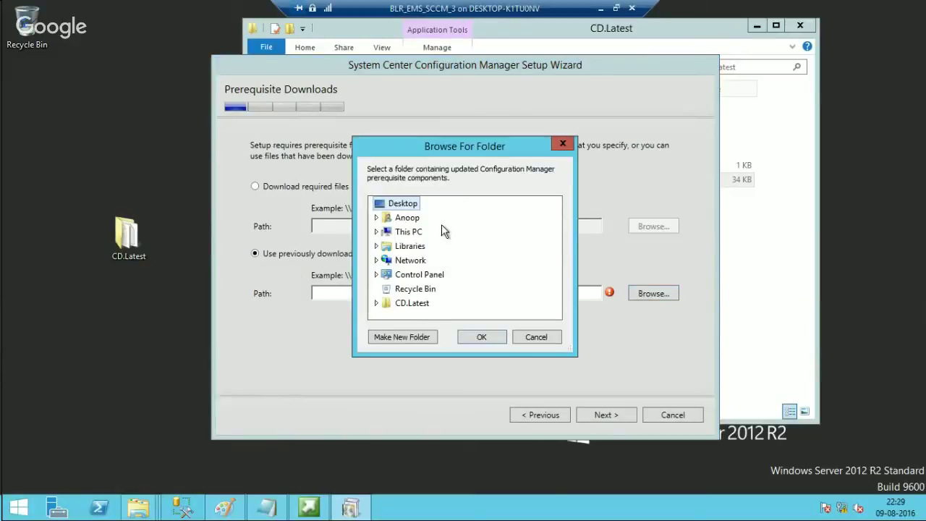
left_click(376, 218)
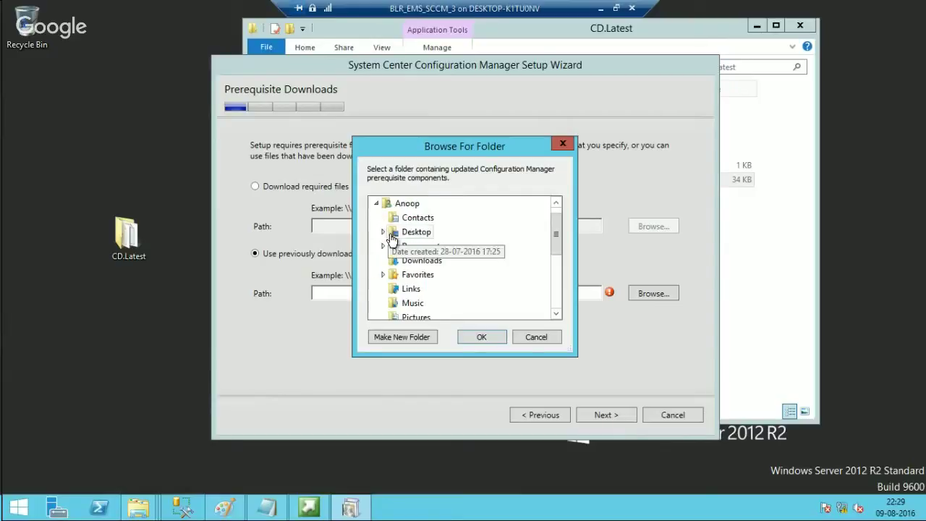
left_click(382, 232)
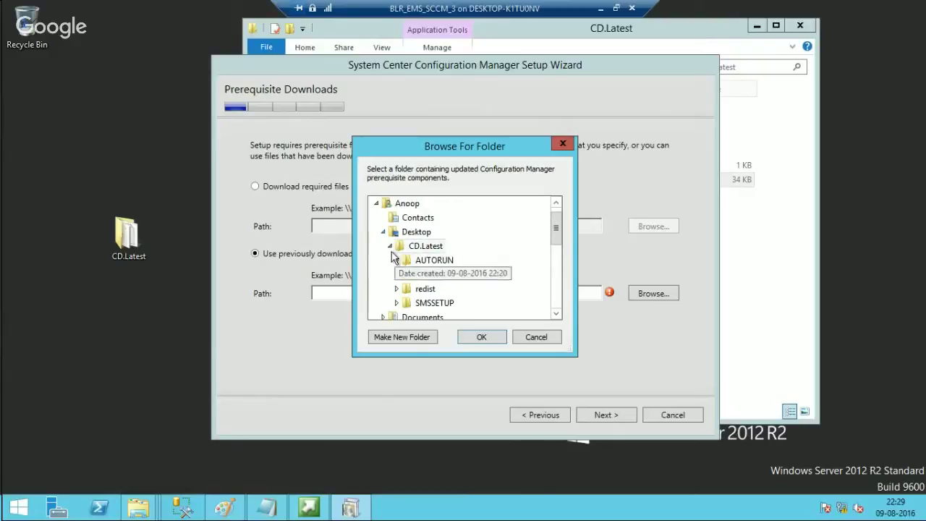
left_click(402, 290)
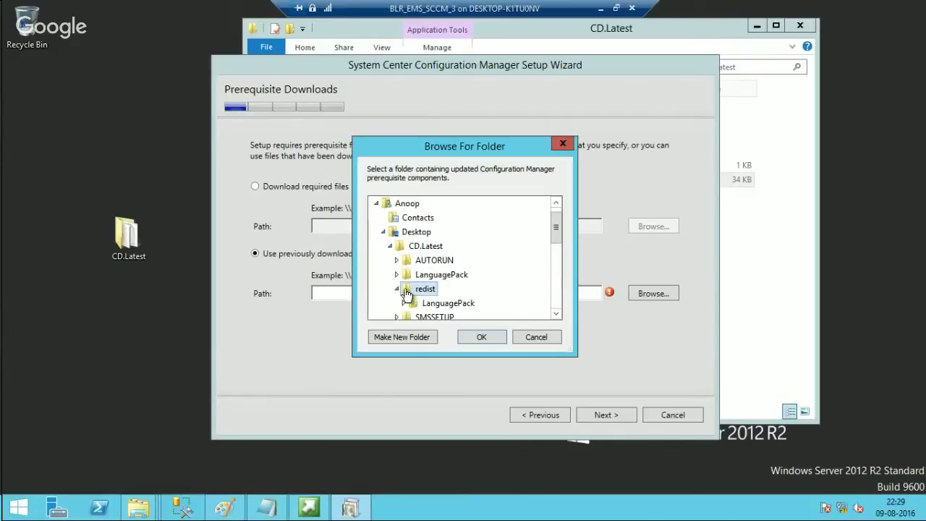
left_click(474, 339)
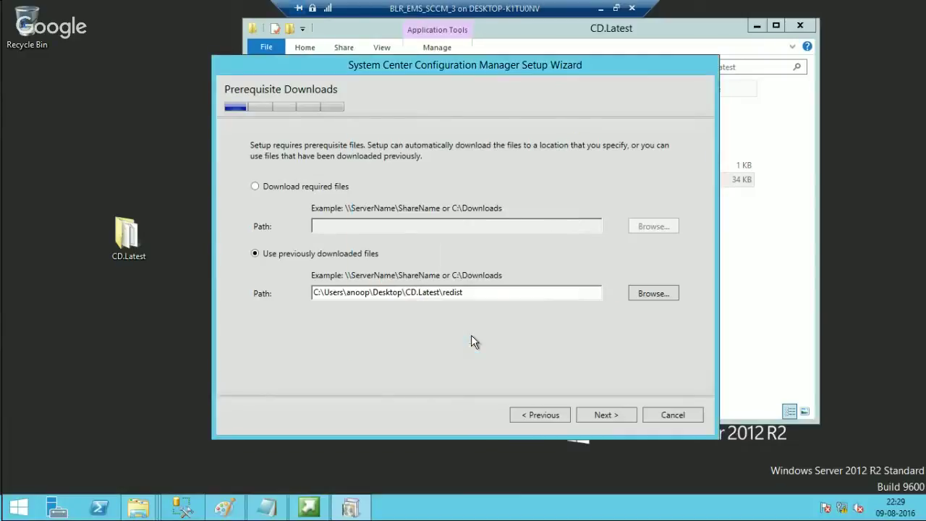
Enter site code BLR and site name 'BLR Primary Site Server'.
left_click(604, 416)
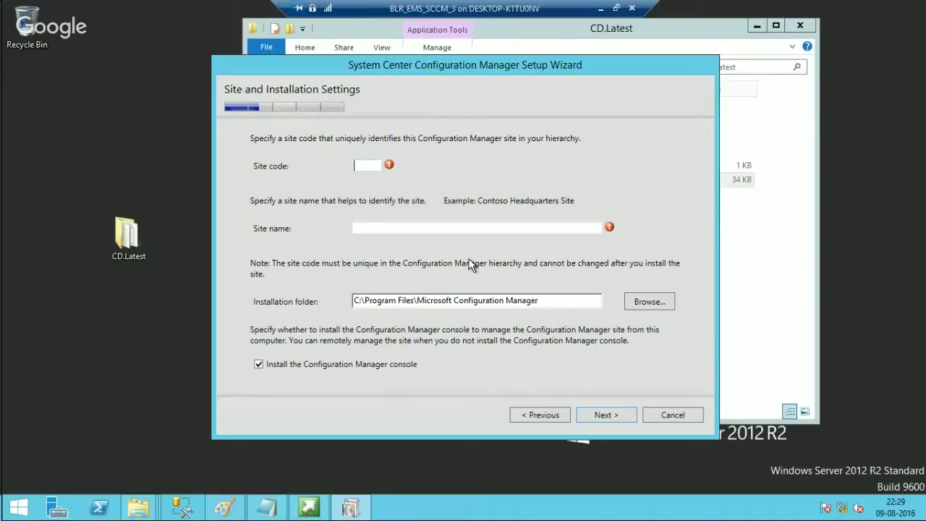
type("BLR")
left_click(437, 228)
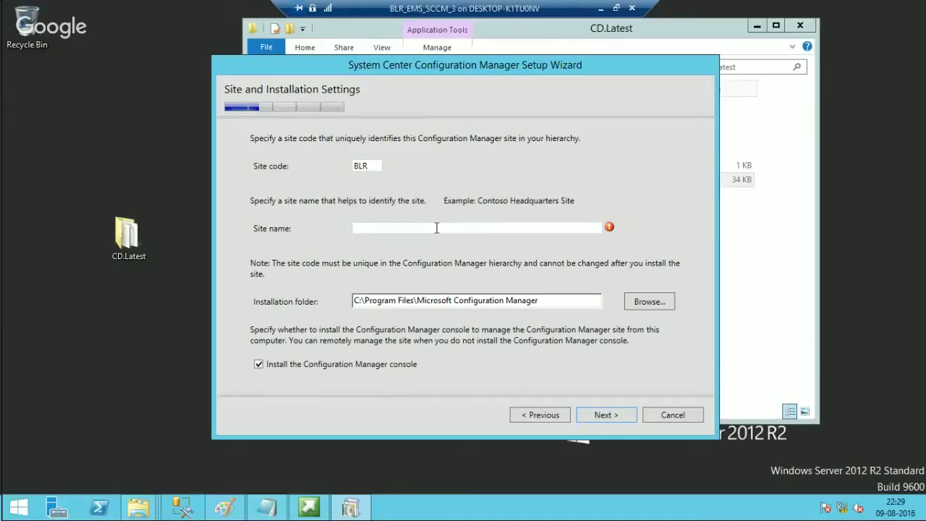
type("BLR Primary ")
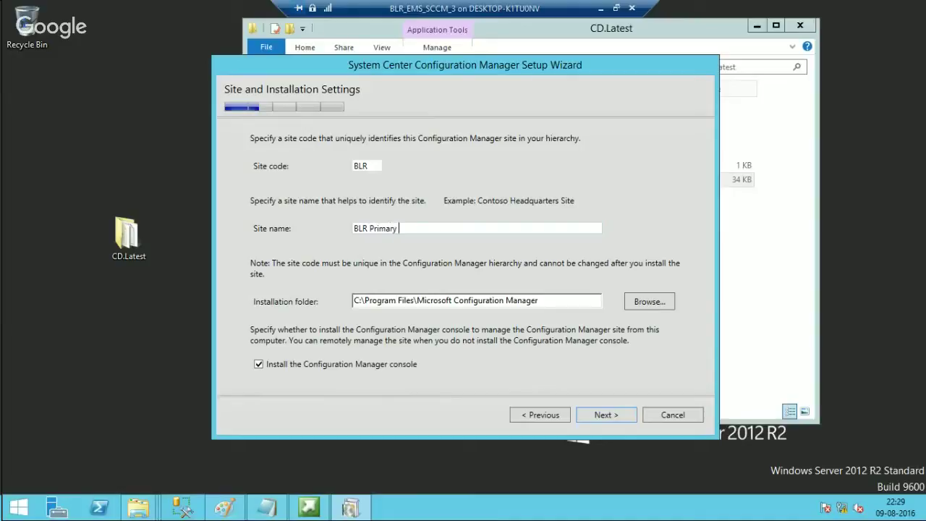
type("Site Server")
Keep the installation folder and accept the SQL Server CM_BLR database details.
left_click_drag(544, 300, 311, 316)
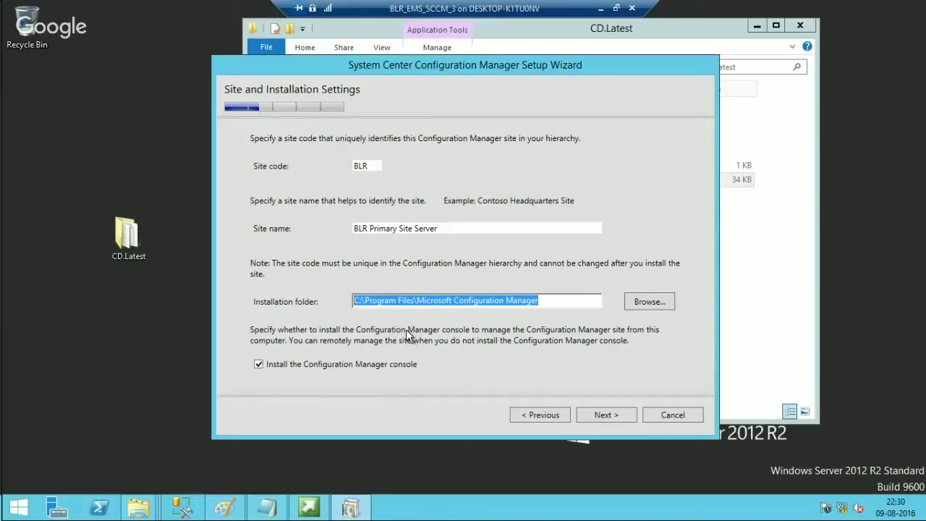
left_click(604, 414)
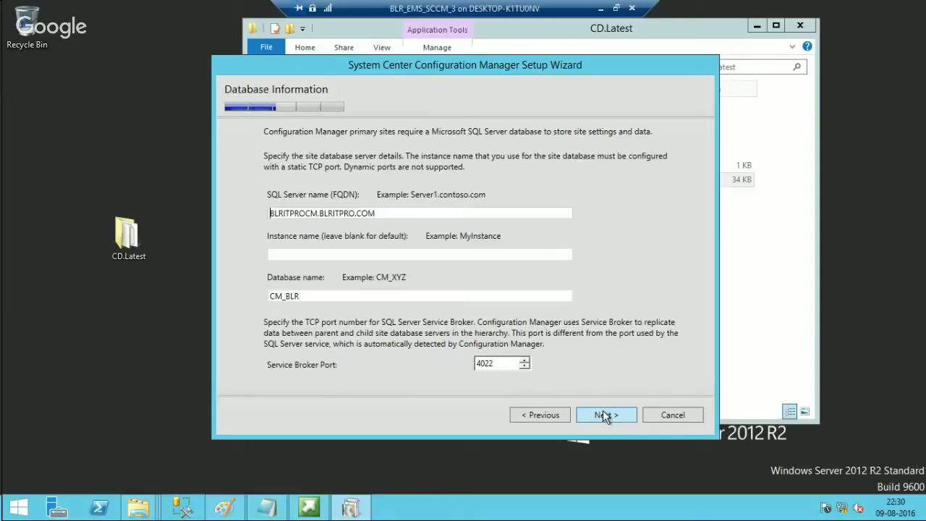
left_click(601, 415)
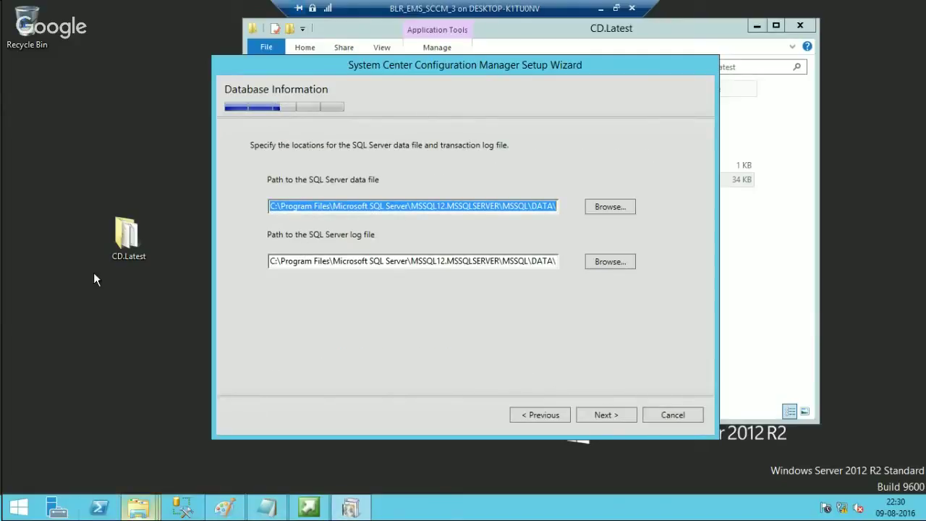
Browse CD.Latest\SMSSETUP\TOOLS and launch CMTrace.
double_click(124, 248)
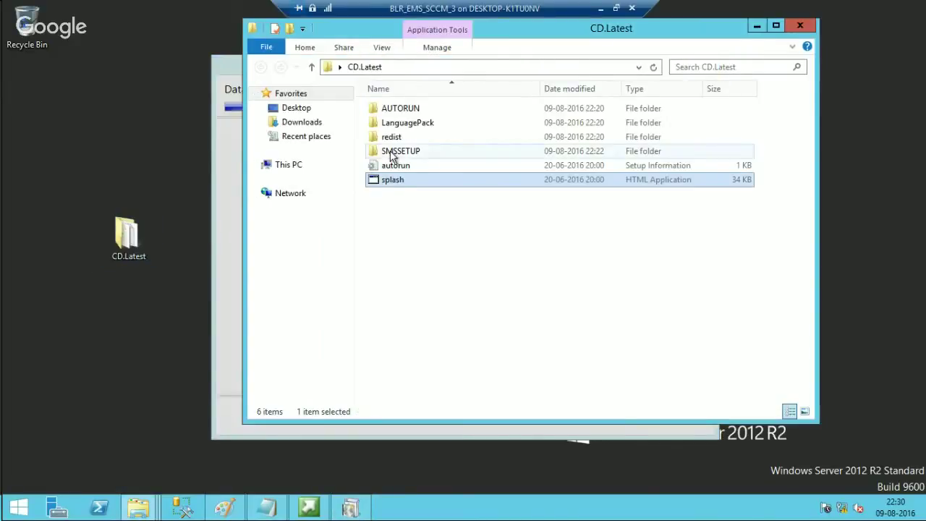
double_click(414, 150)
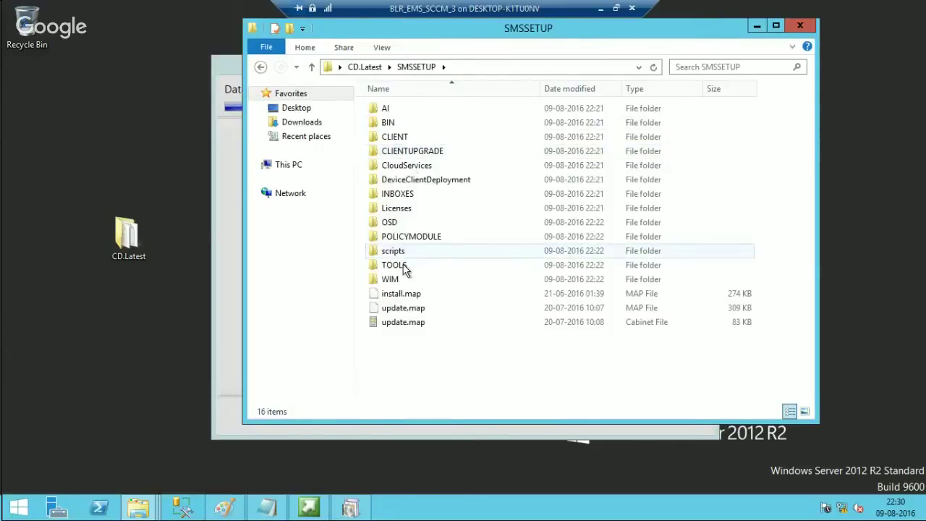
left_click(397, 267)
double_click(396, 267)
double_click(408, 166)
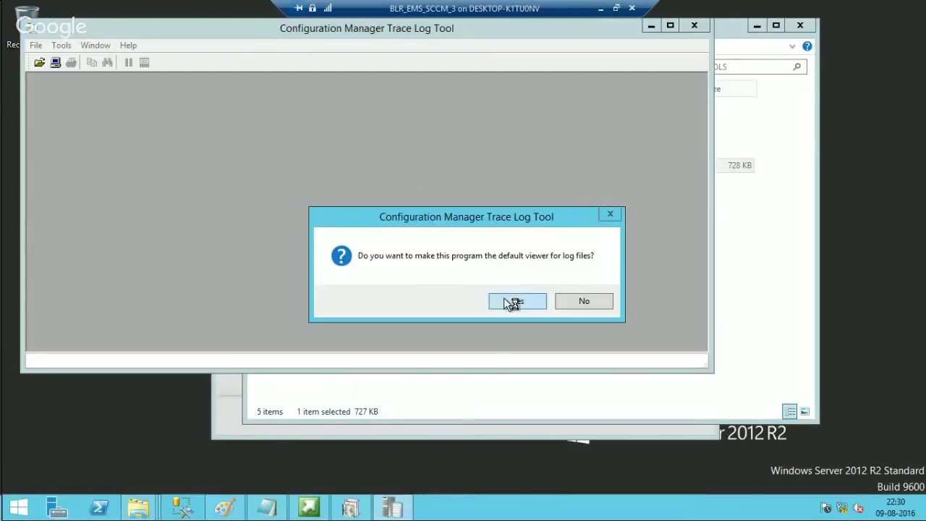
Make CMTrace the default log viewer and start opening a log from This PC.
left_click(506, 299)
left_click(35, 45)
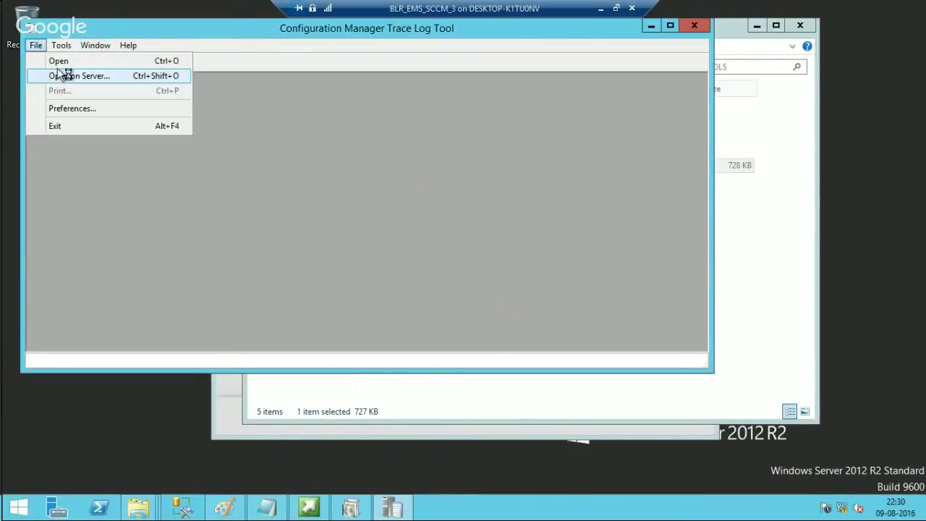
left_click(62, 63)
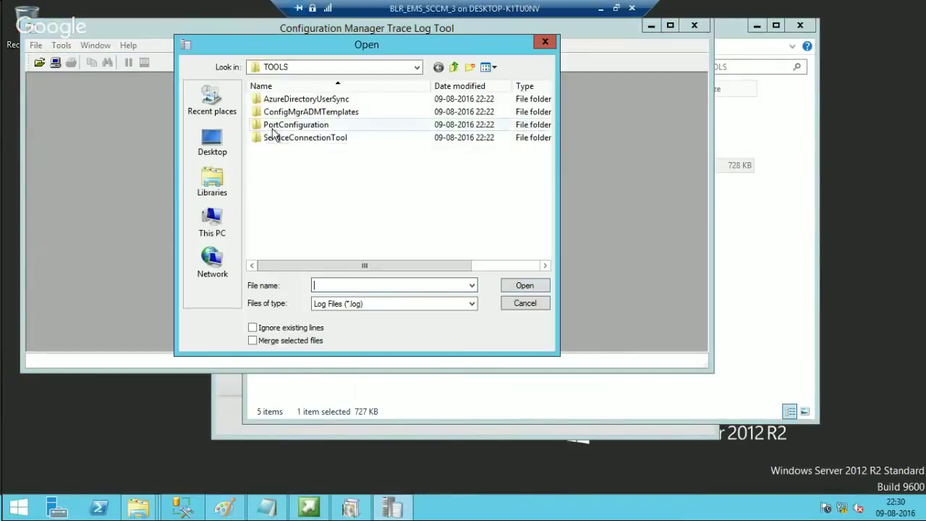
left_click(212, 142)
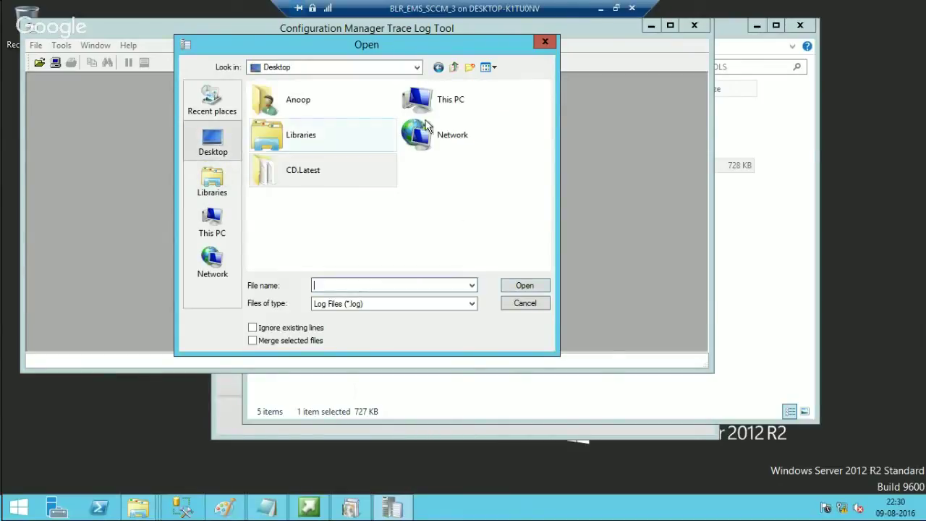
double_click(445, 101)
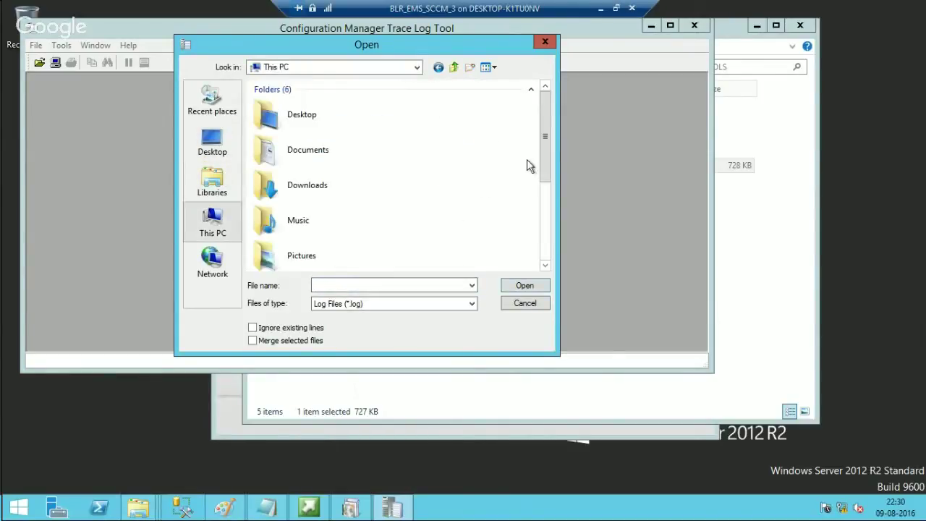
Open C:\ConfigMgrSetup.log and read down to the Return code:0 entry.
scroll(548, 188, "down", 1)
scroll(548, 196, "down", 2)
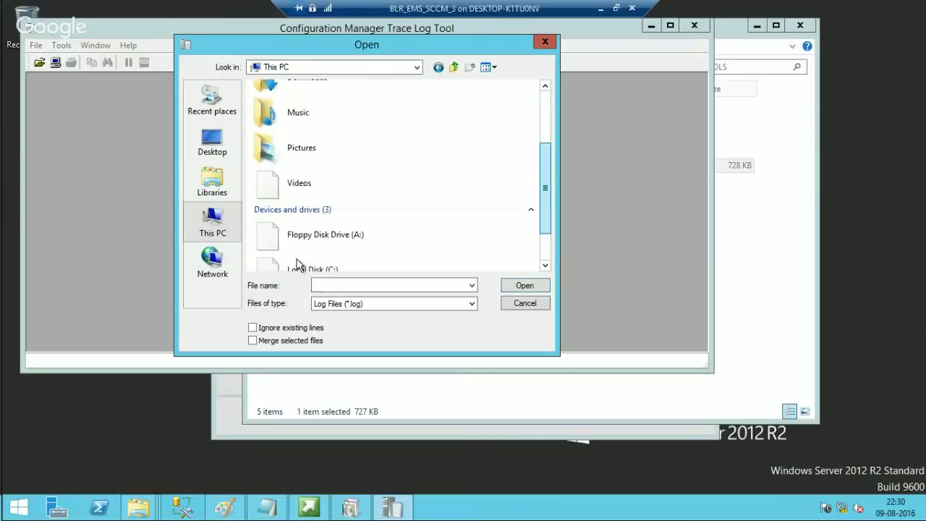
double_click(297, 265)
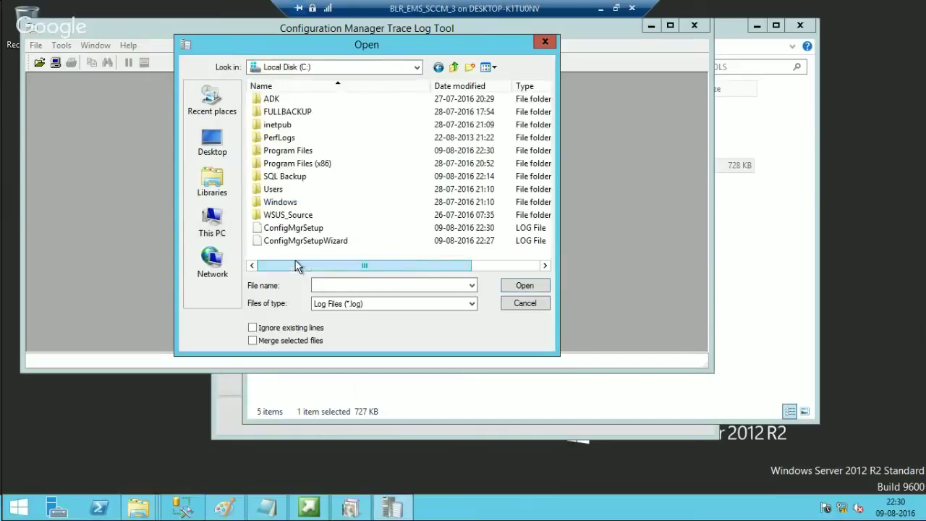
double_click(270, 232)
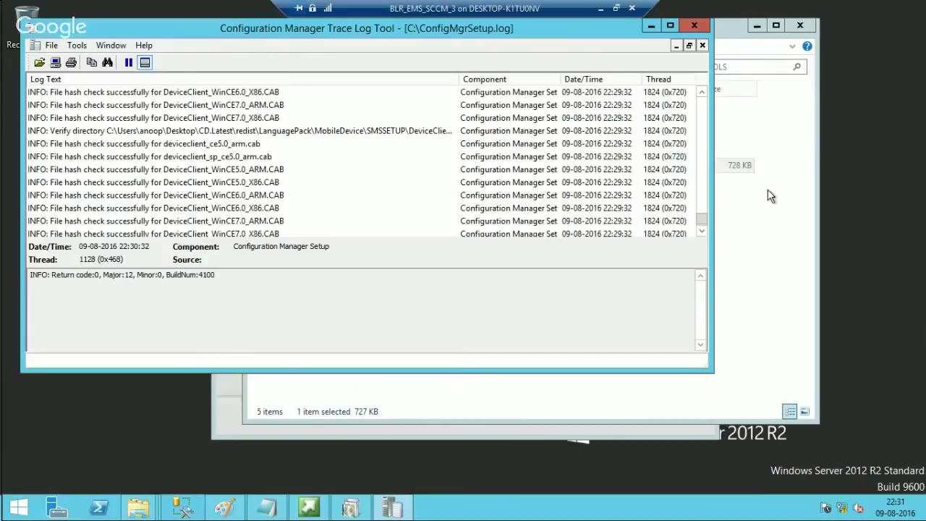
left_click(698, 233)
left_click(698, 232)
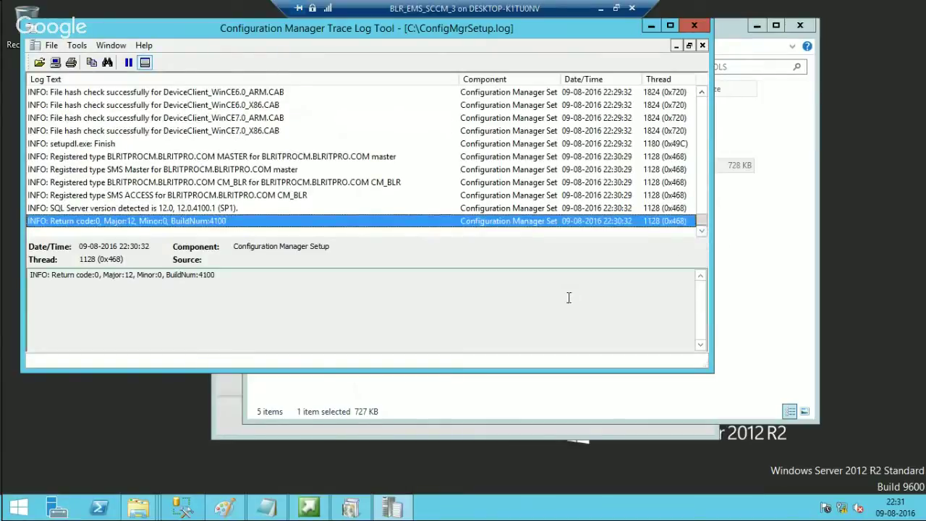
left_click(756, 26)
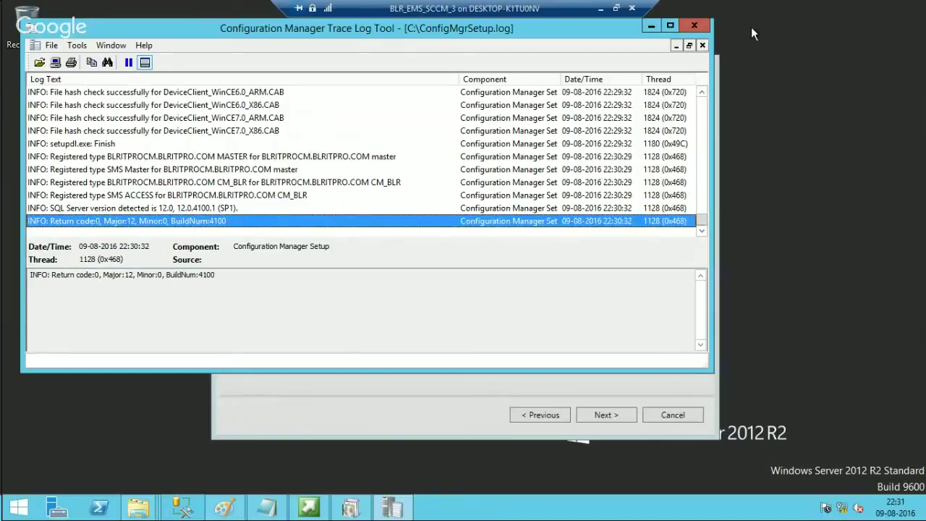
Pass Database Information, Diagnostic and Usage Data and Settings Summary to start the prerequisite check.
left_click(442, 406)
left_click_drag(437, 72, 597, 71)
left_click(764, 413)
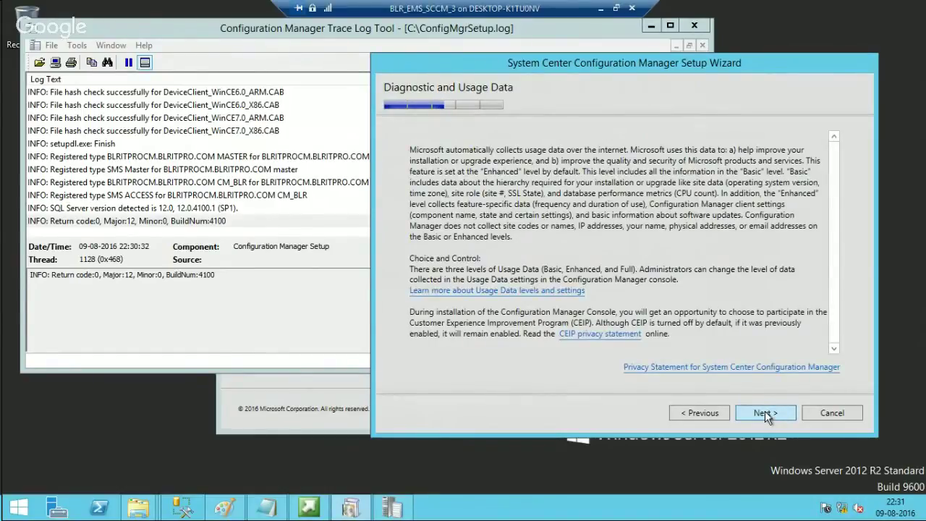
left_click(764, 412)
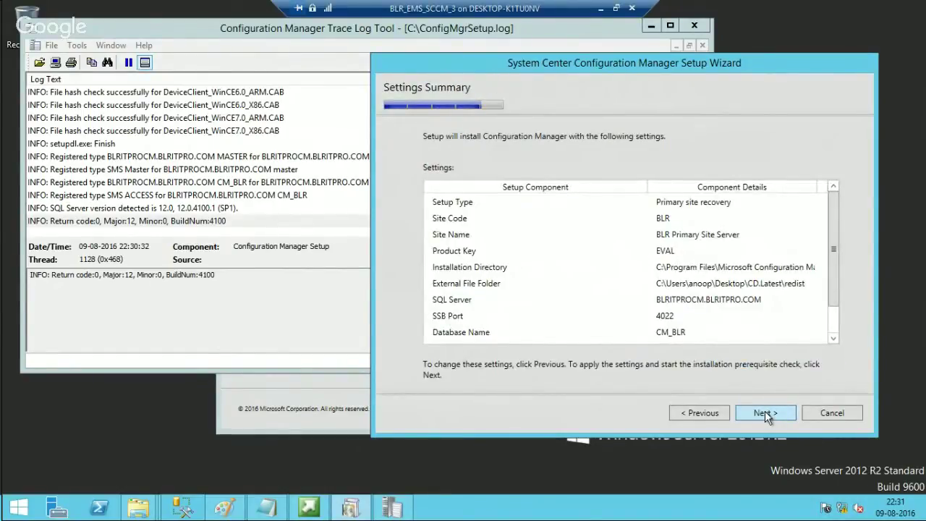
left_click(764, 412)
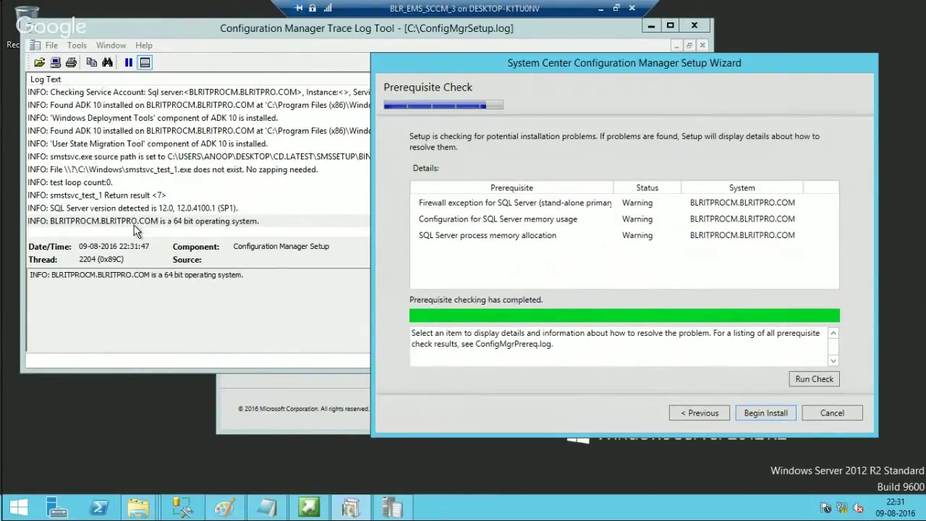
Begin the install despite the warnings and inspect the red CWmi error row in CMTrace.
left_click(752, 412)
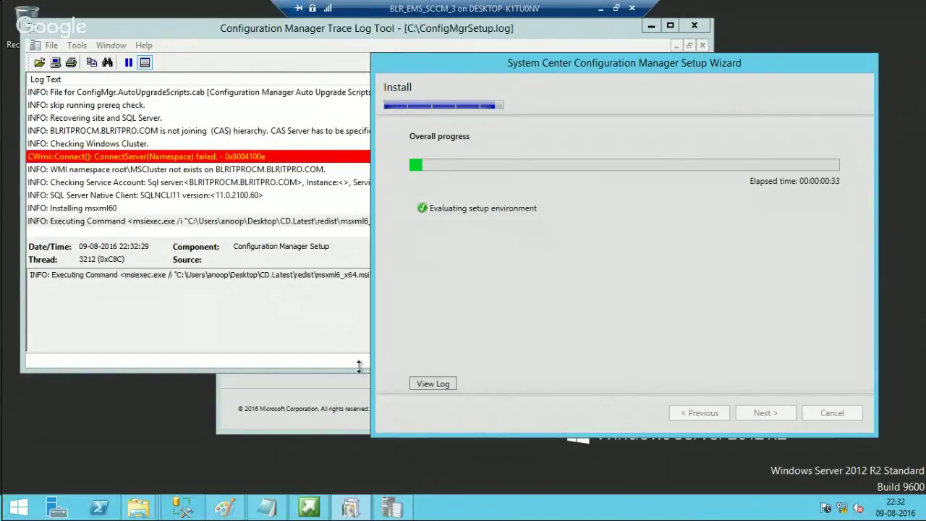
left_click(237, 157)
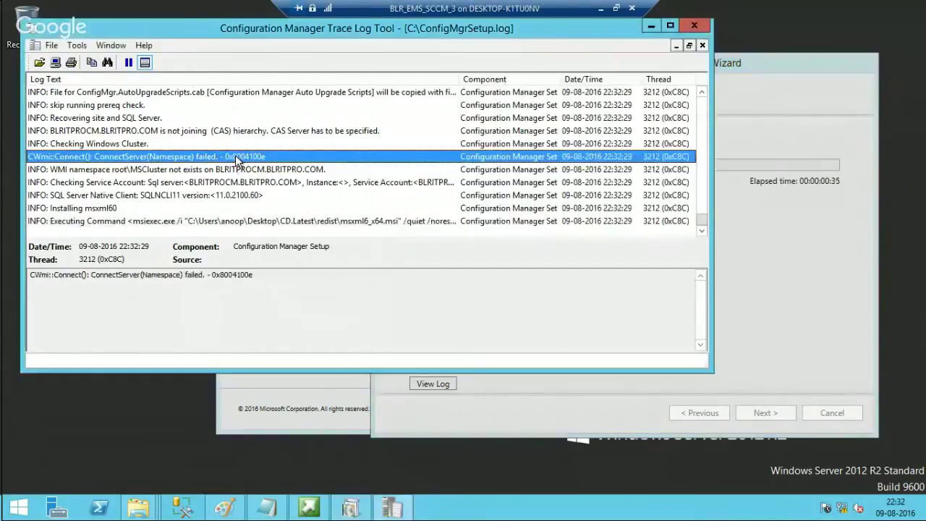
left_click(651, 26)
left_click(350, 508)
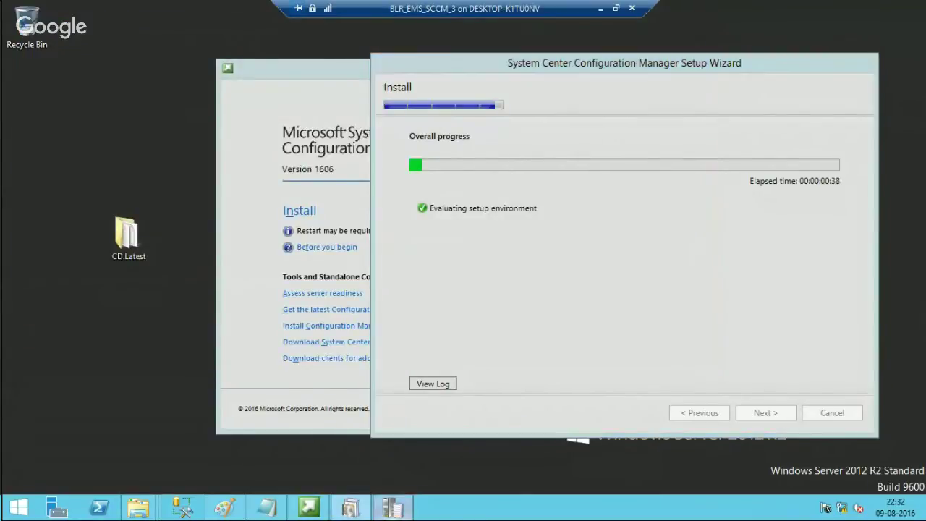
left_click(771, 56)
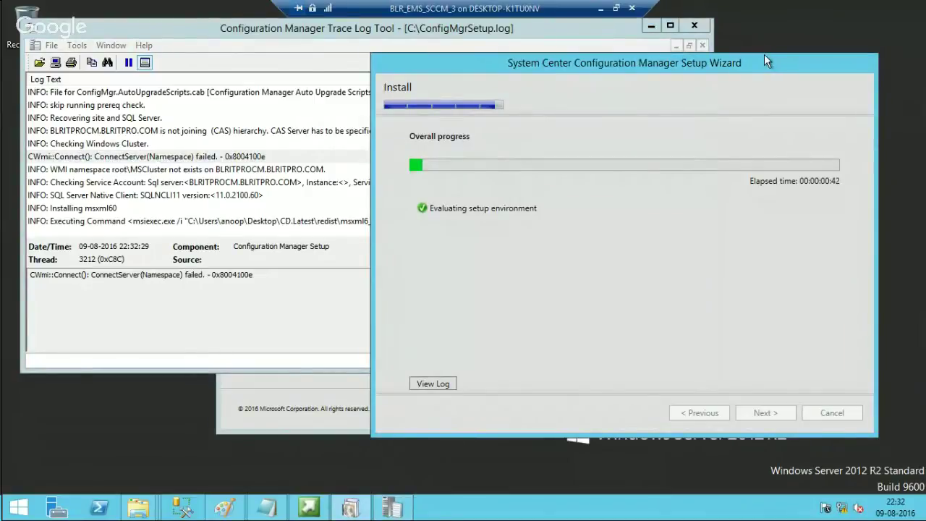
left_click(315, 227)
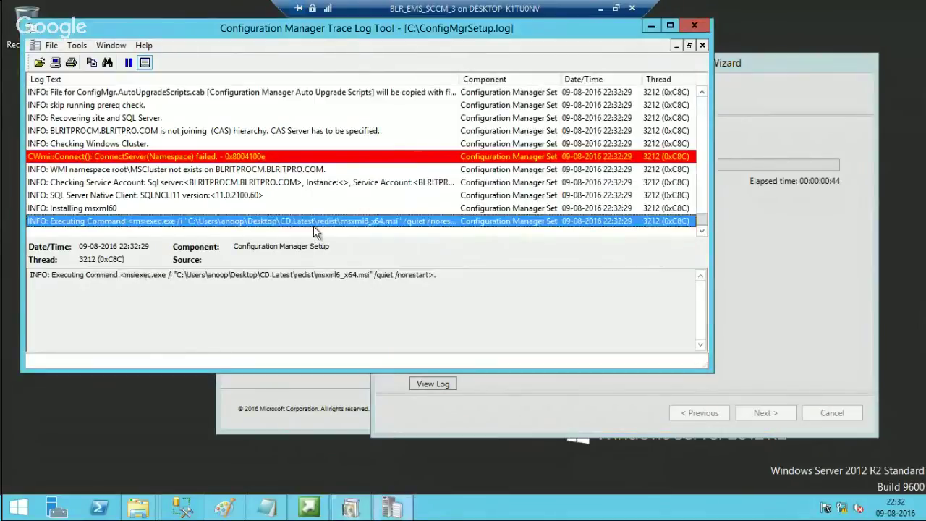
left_click(773, 66)
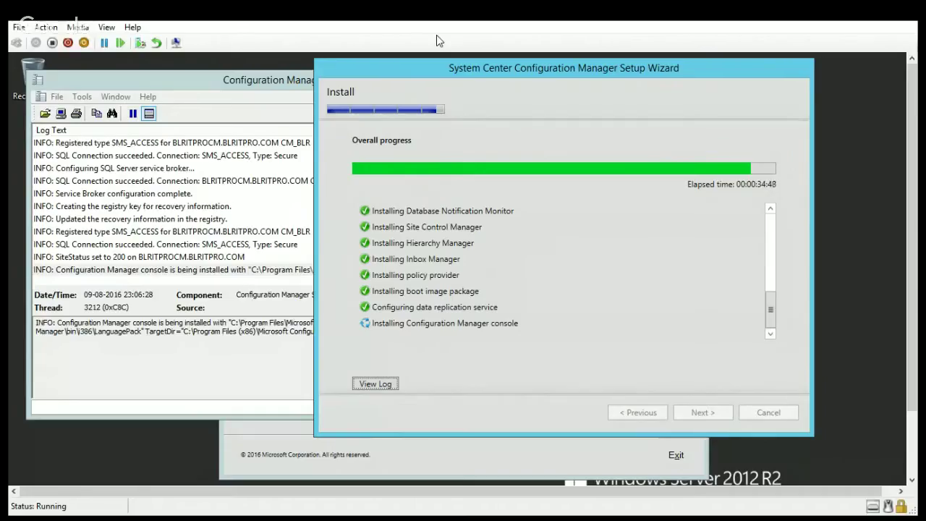
Show the VM full screen and shift the wizard right while installation continues.
double_click(423, 20)
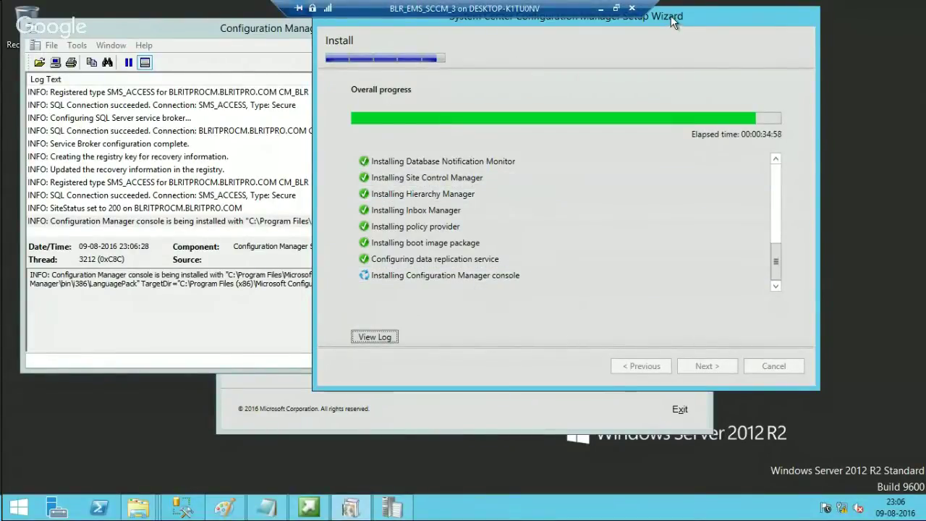
left_click_drag(671, 16, 795, 29)
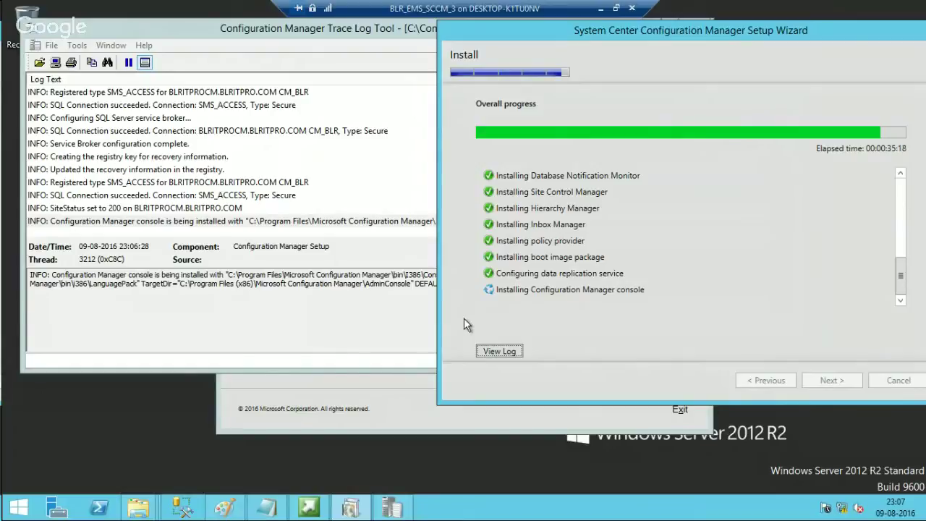
Step through CMTrace setup log rows until Completed Configuration Manager Server Setup appears.
left_click(323, 223)
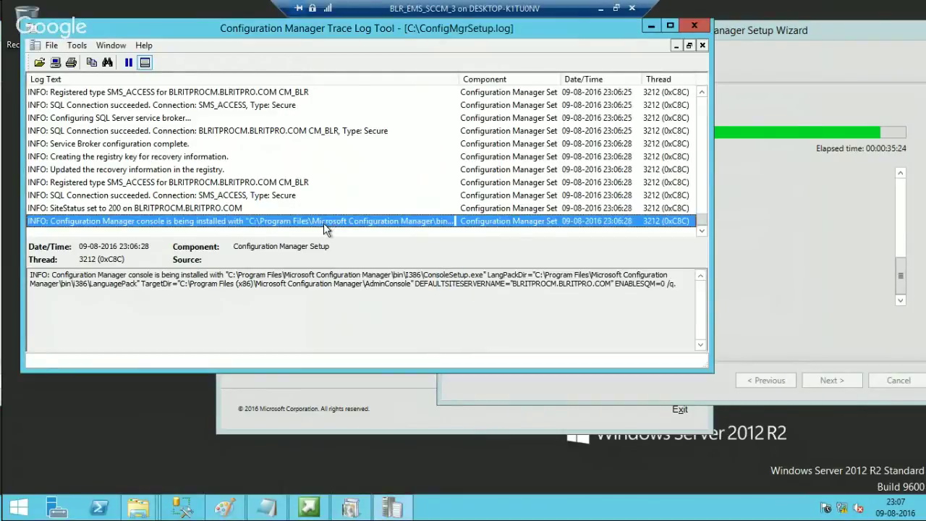
key("Up")
key("Up")
key("Up")
key("Up")
key("Up")
key("Up")
key("Up")
key("Up")
key("Up")
key("Up")
key("Up")
key("Up")
key("Up")
key("Up")
key("Up")
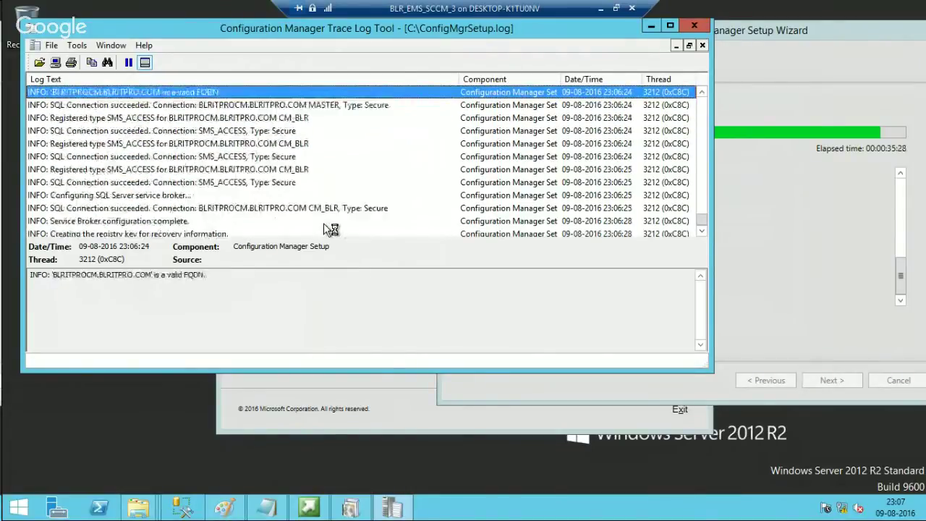
key("Up")
key("Up")
key("Up")
key("Up")
key("Up")
key("Up")
key("Up")
key("Up")
key("Up")
key("Up")
key("Up")
key("Up")
key("Up")
key("Up")
key("Up")
key("Up")
key("Up")
key("Up")
key("Up")
key("Up")
key("Up")
key("Up")
key("Up")
key("Up")
key("Up")
key("Up")
key("Up")
key("Up")
key("Up")
key("Up")
key("Up")
key("Up")
key("Up")
key("Up")
key("Up")
key("Up")
key("Up")
key("Up")
key("Up")
key("Up")
key("Up")
key("Up")
key("Up")
key("Up")
key("Up")
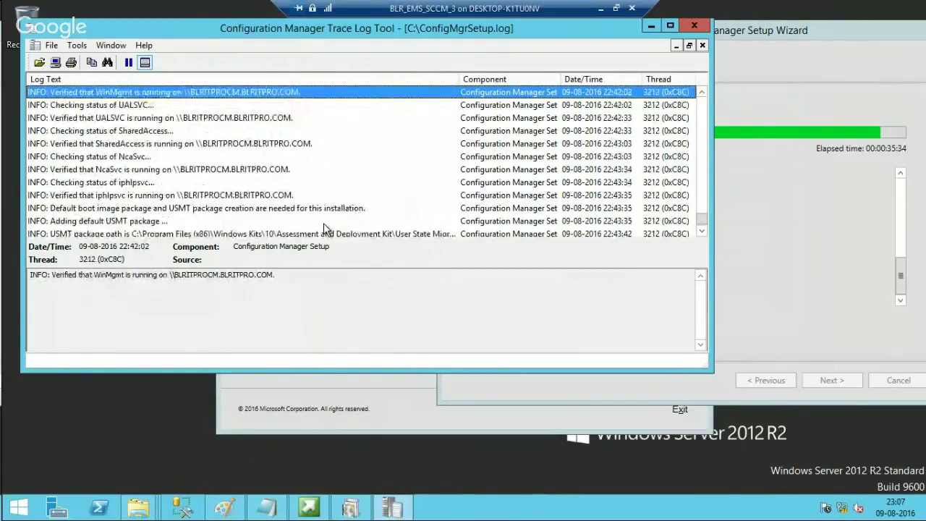
key("Down")
key("Down")
key("Down")
key("Down")
key("Down")
key("Down")
key("Down")
key("Down")
key("Down")
key("Down")
key("Down")
key("Down")
key("Down")
key("Down")
key("Down")
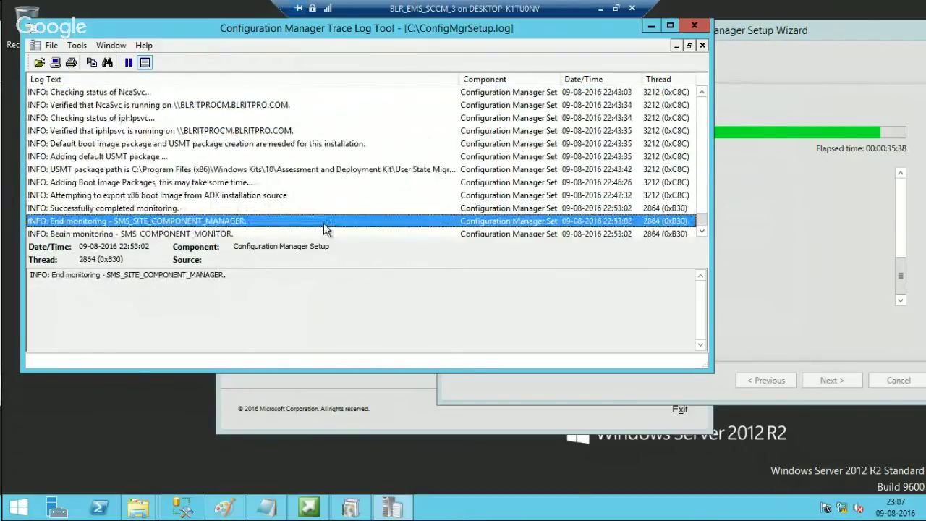
key("Down")
key("Down")
key("Down")
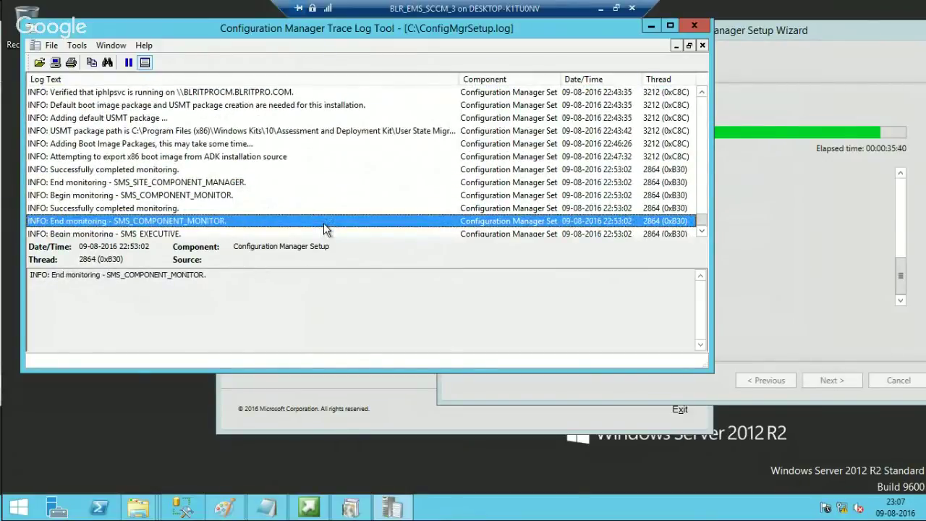
key("Down")
key("Down")
key("Down")
key("Down")
key("Down")
key("Down")
key("Down")
key("Down")
key("Down")
key("Down")
key("Down")
key("Down")
key("Down")
key("Down")
key("Down")
key("Down")
key("Down")
key("Down")
key("Down")
key("Down")
key("Down")
key("Down")
key("Down")
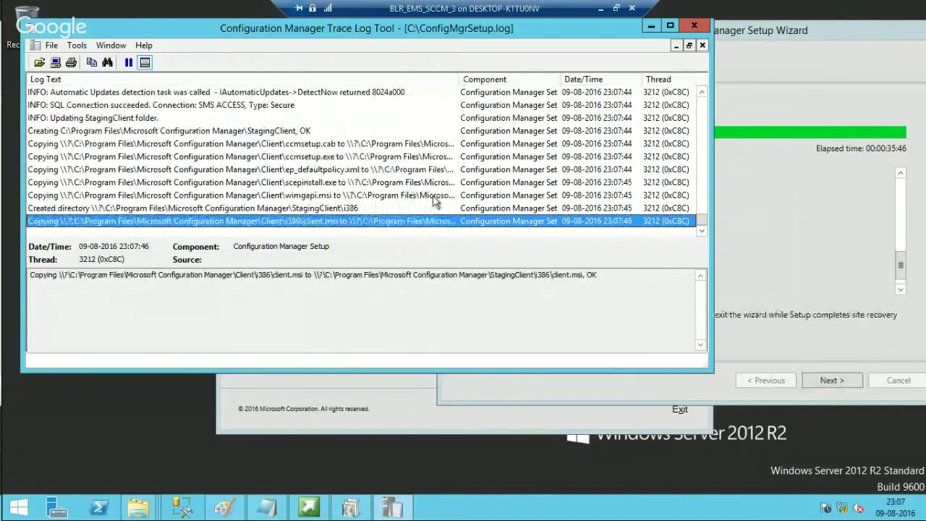
left_click(894, 294)
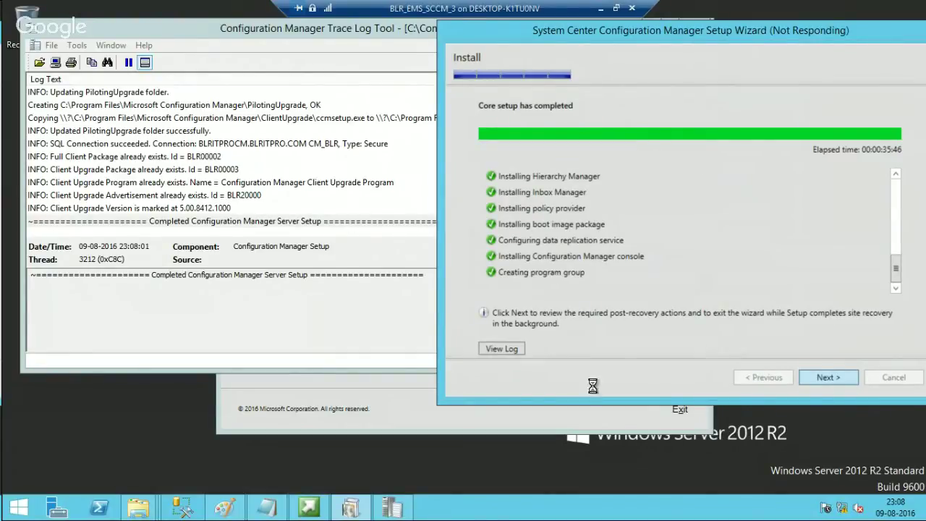
left_click(391, 508)
Minimize CMTrace to reveal the wizard's finished page and post-recovery actions.
left_click(391, 508)
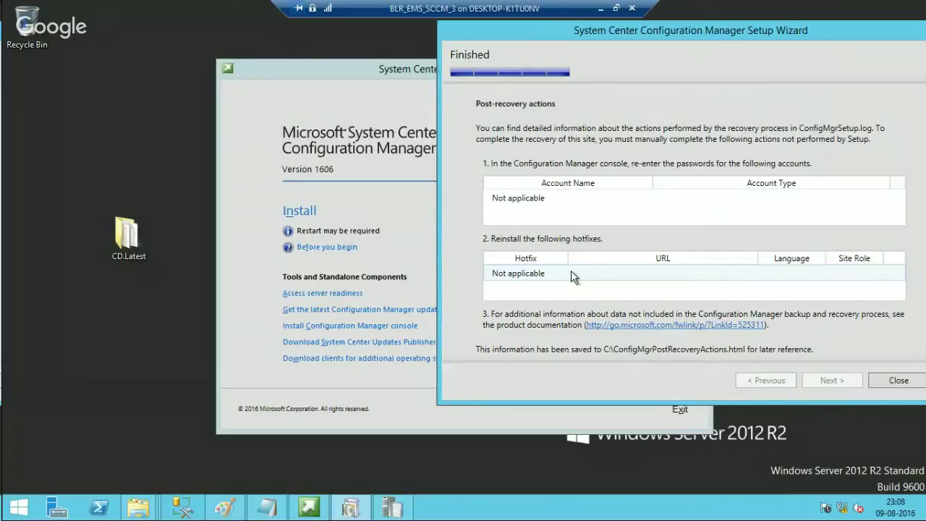
Close the setup wizard and launcher, then start Configuration Manager Console from Start's Apps view.
left_click(874, 380)
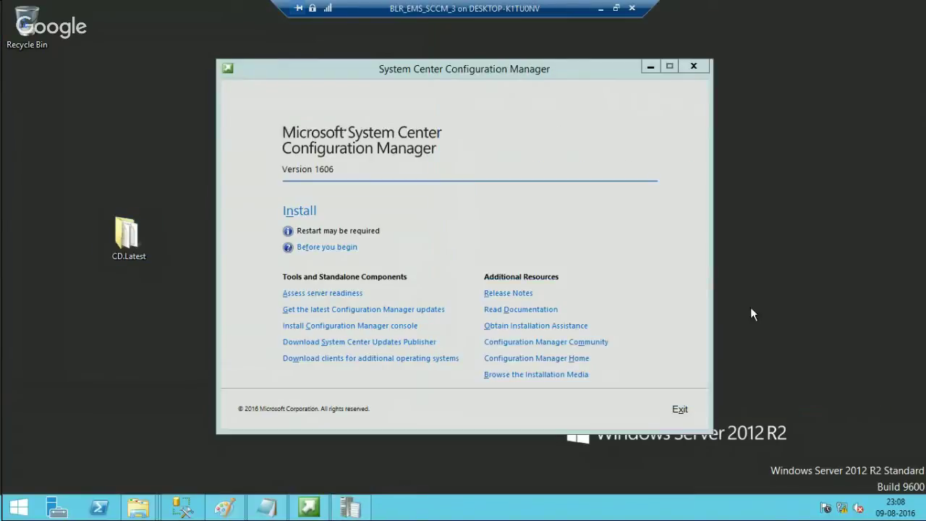
left_click(691, 67)
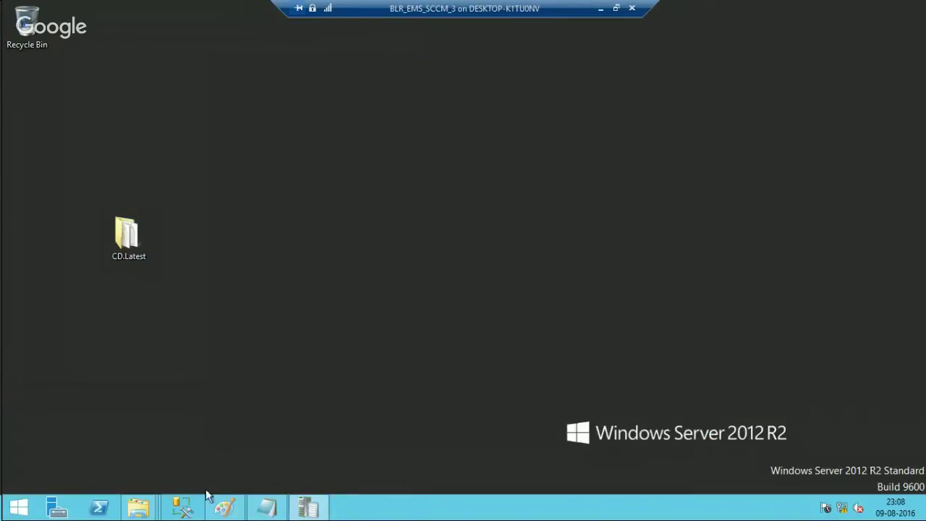
left_click(14, 510)
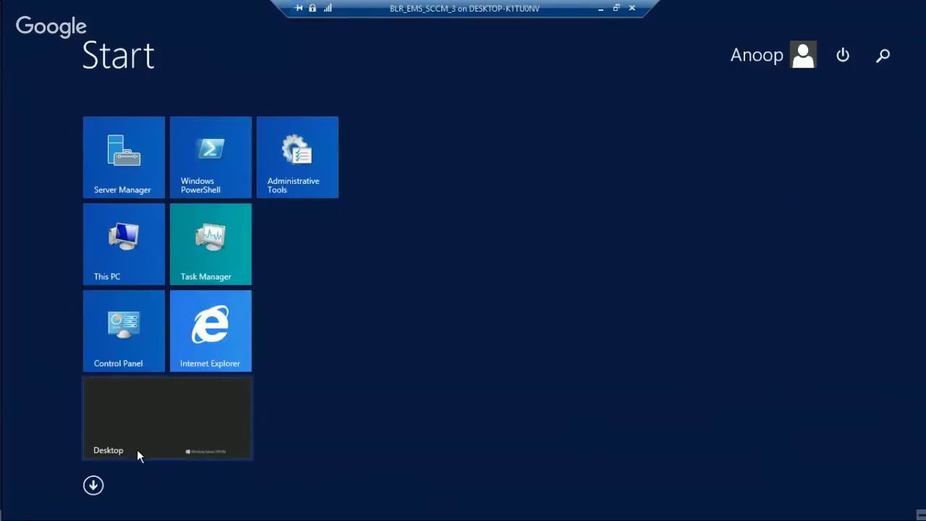
left_click(94, 486)
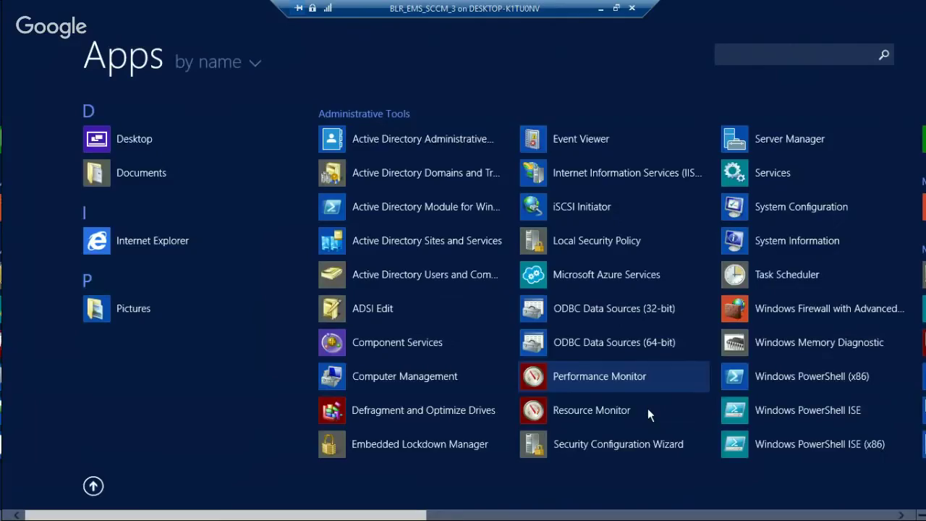
key("Right")
key("Right")
key("Right")
key("Right")
key("Right")
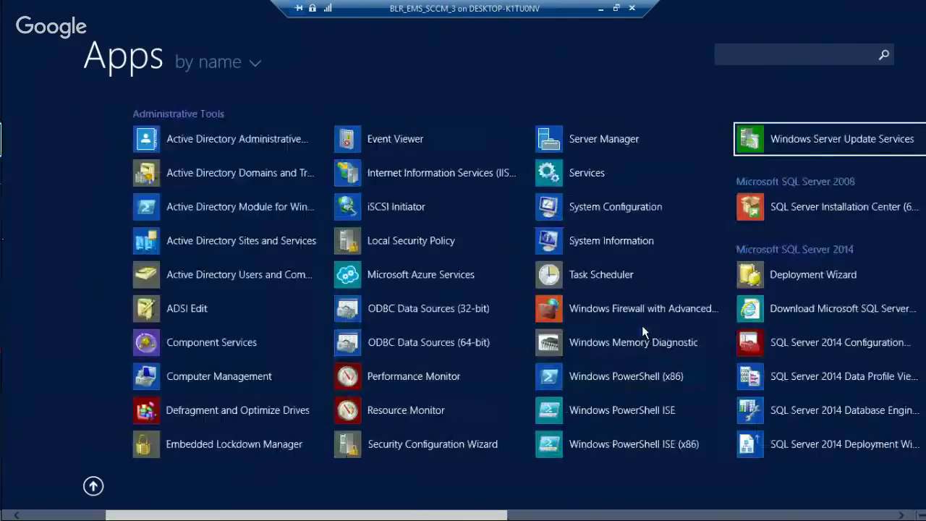
key("Left")
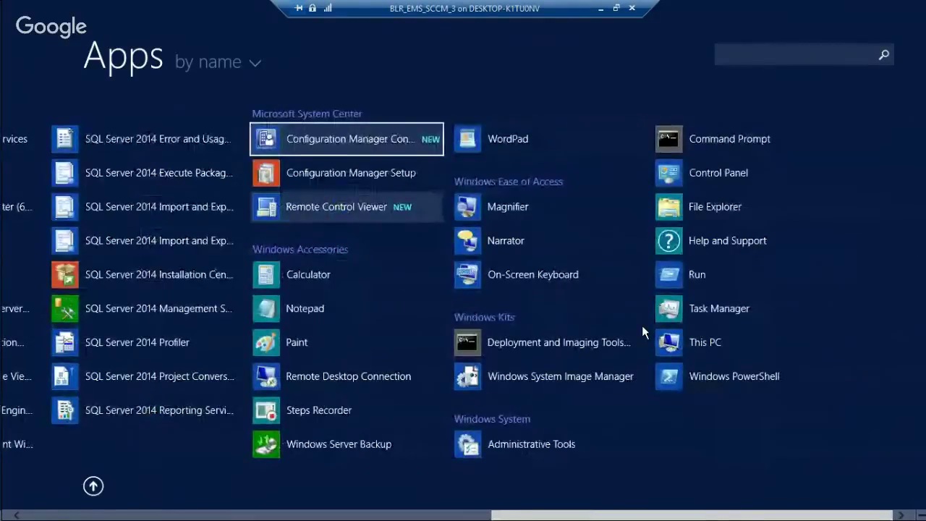
key("Return")
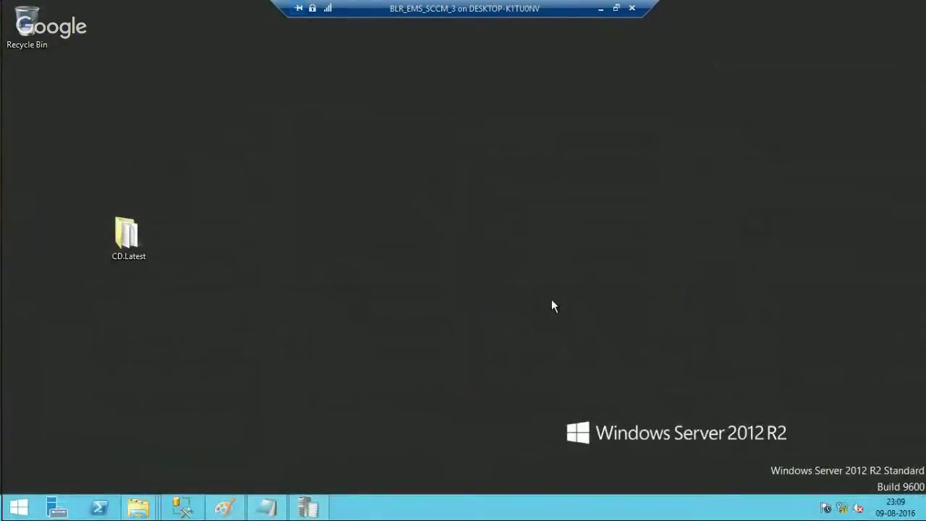
Browse CMTrace's Open dialog to Program Files\Microsoft Configuration Manager\Logs.
left_click(311, 509)
left_click(32, 42)
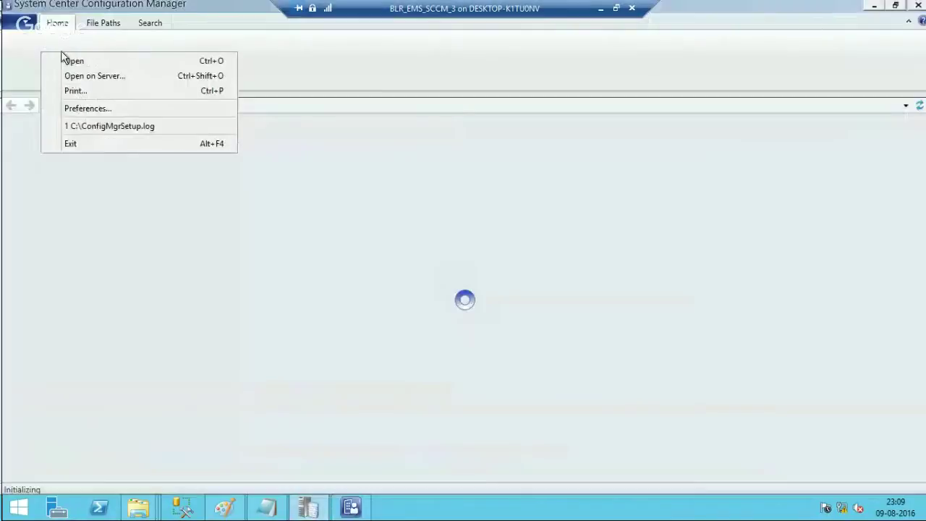
left_click(81, 62)
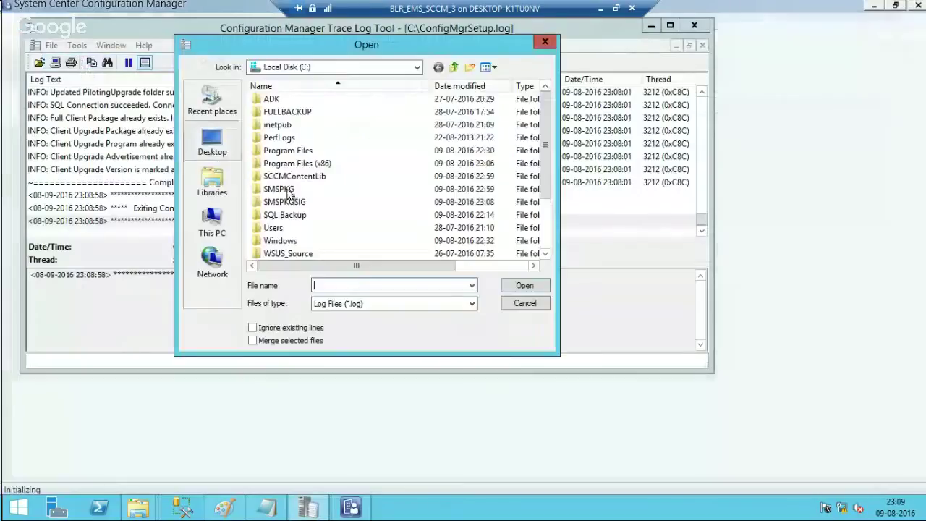
double_click(299, 152)
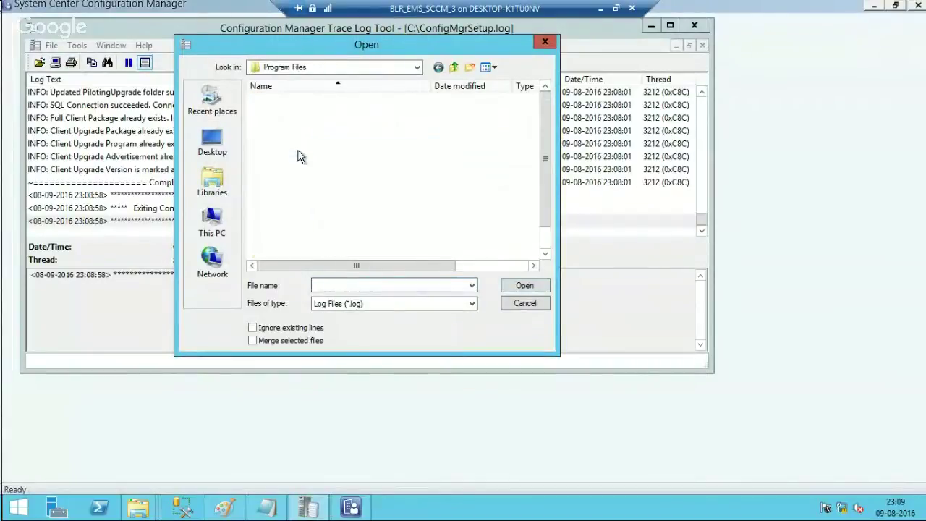
double_click(291, 151)
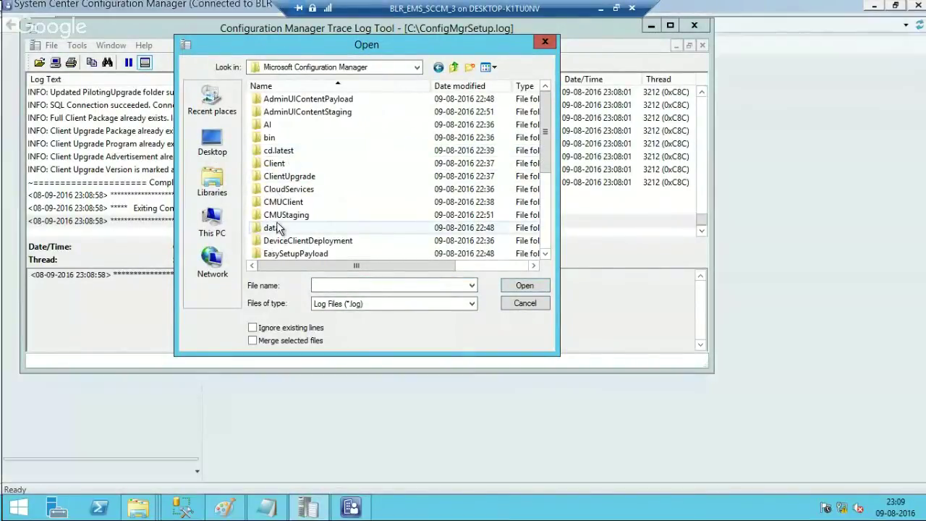
left_click(277, 219)
key("l")
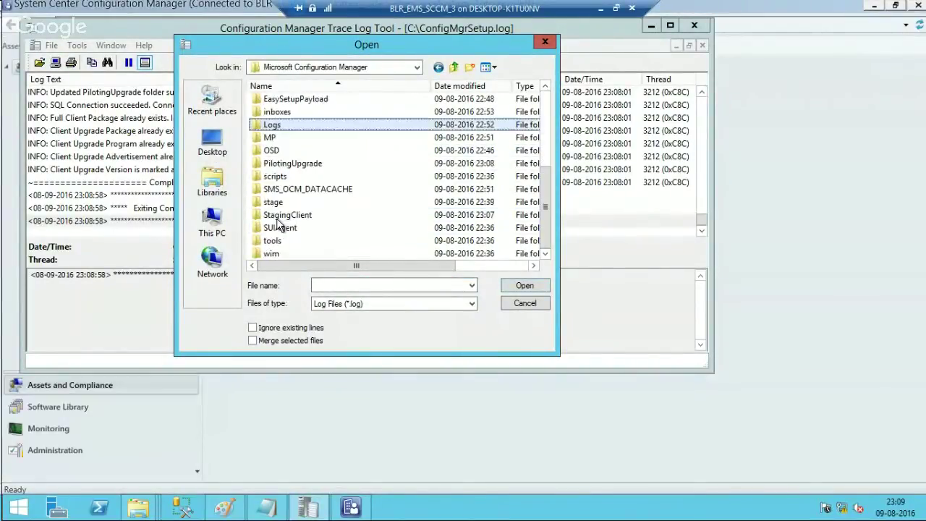
double_click(499, 125)
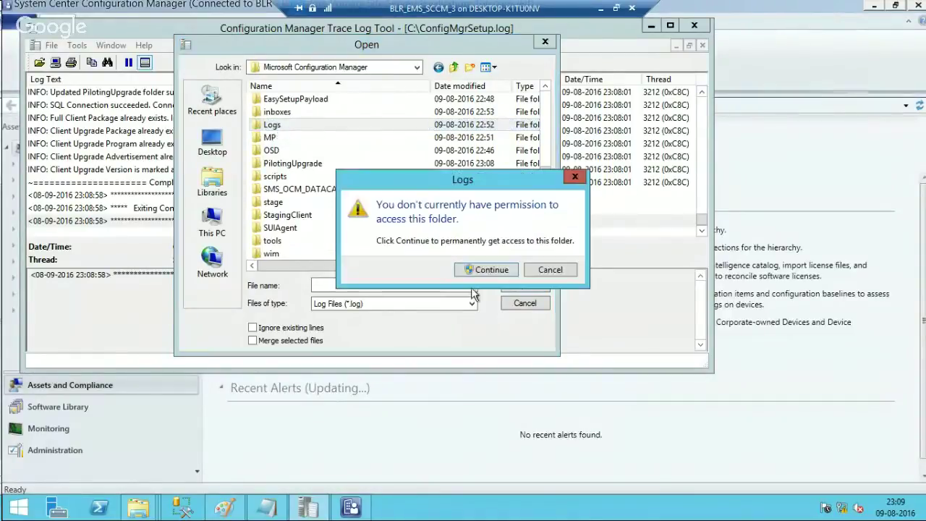
Grant access to the Logs folder and choose dmpdownloader.log.
left_click(485, 270)
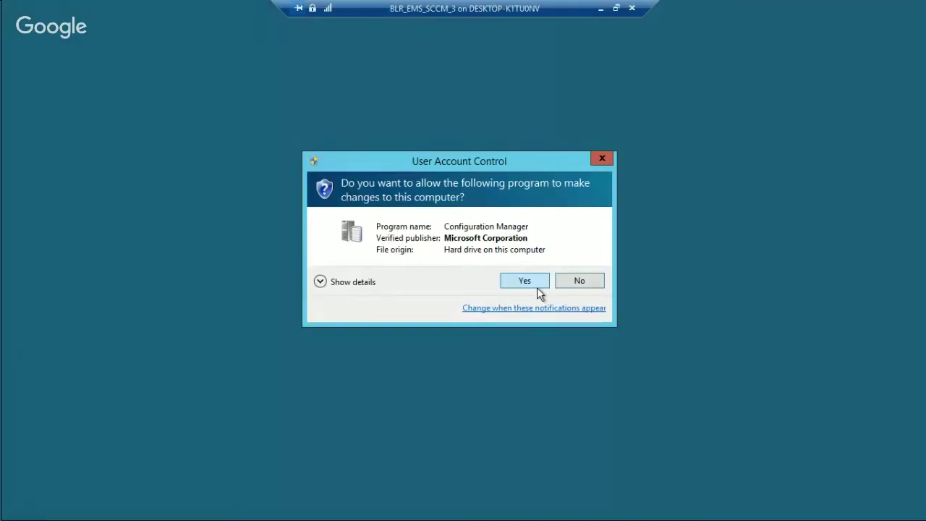
left_click(537, 287)
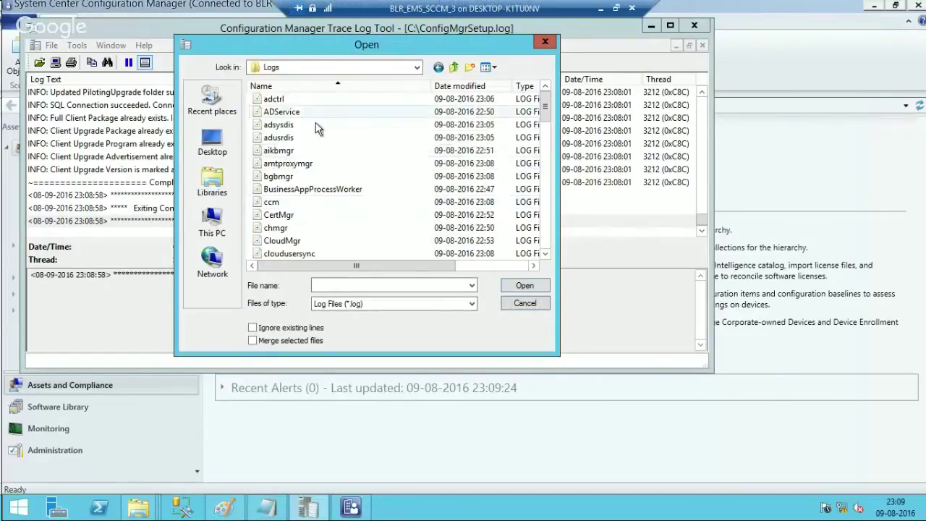
left_click(292, 164)
type("dmpdownloader")
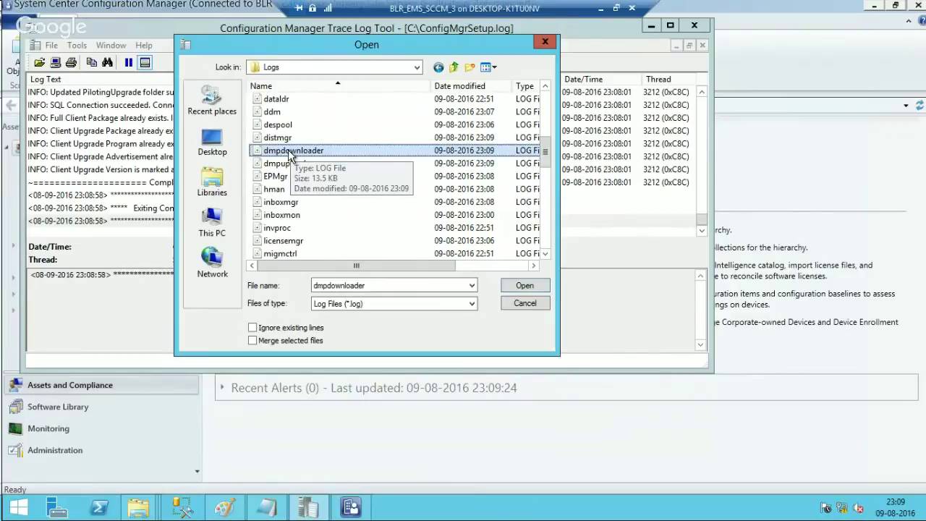
Open dmpdownloader.log and read its newest entries through 23:10:06.
double_click(289, 150)
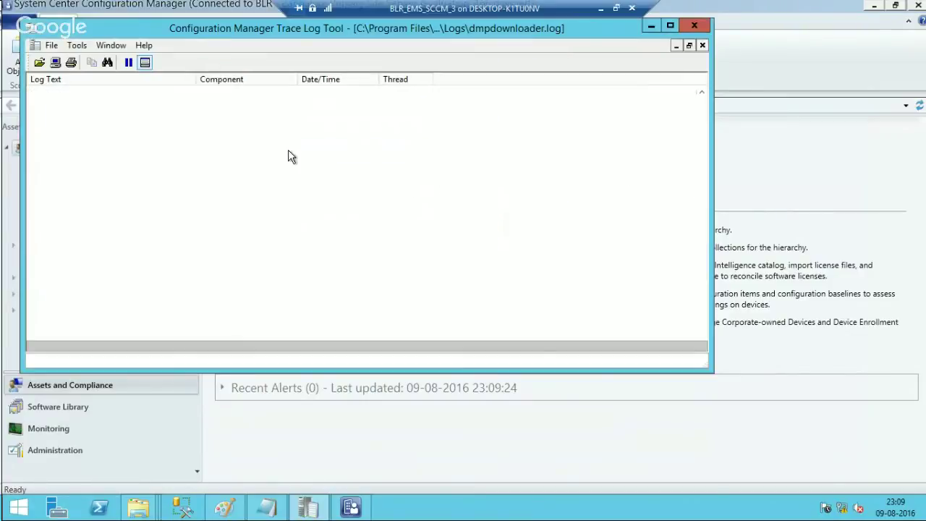
left_click(182, 196)
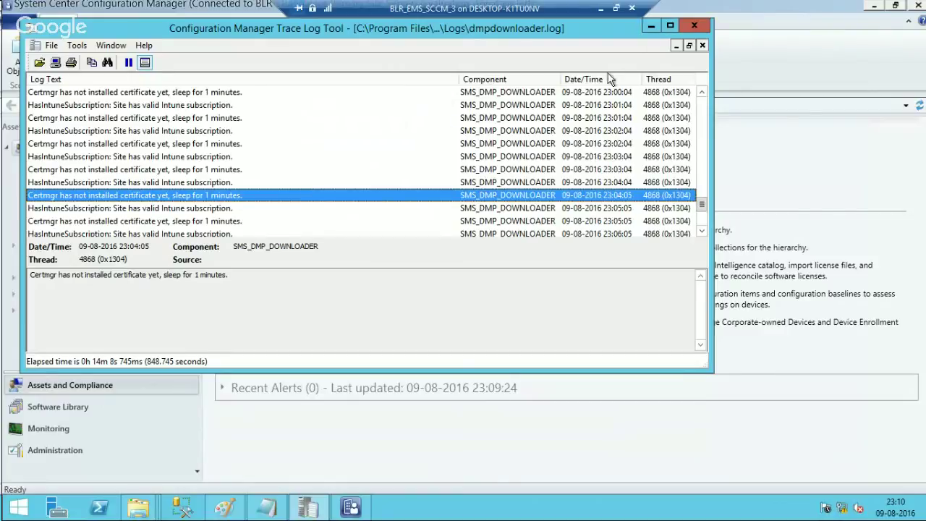
left_click(702, 217)
Open dmpuploader.log from the Logs folder and read its 23:09:01 entry.
left_click(225, 221)
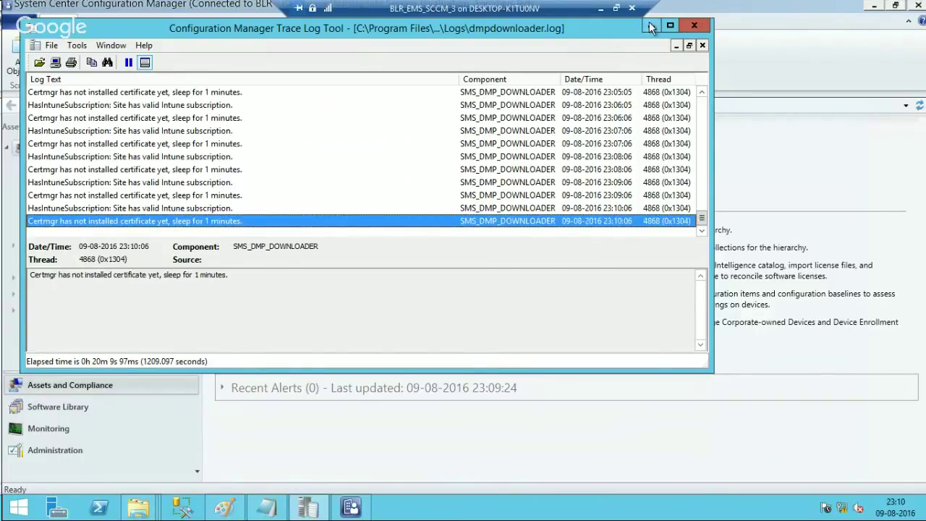
mouse_move(596, 29)
left_mouse_down()
mouse_move(611, 36)
mouse_move(598, 60)
left_mouse_up()
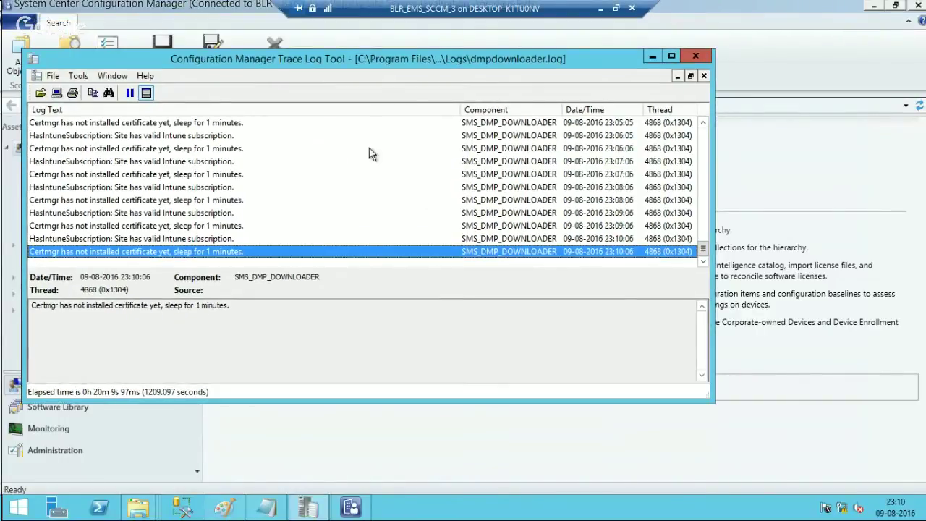
left_click(52, 77)
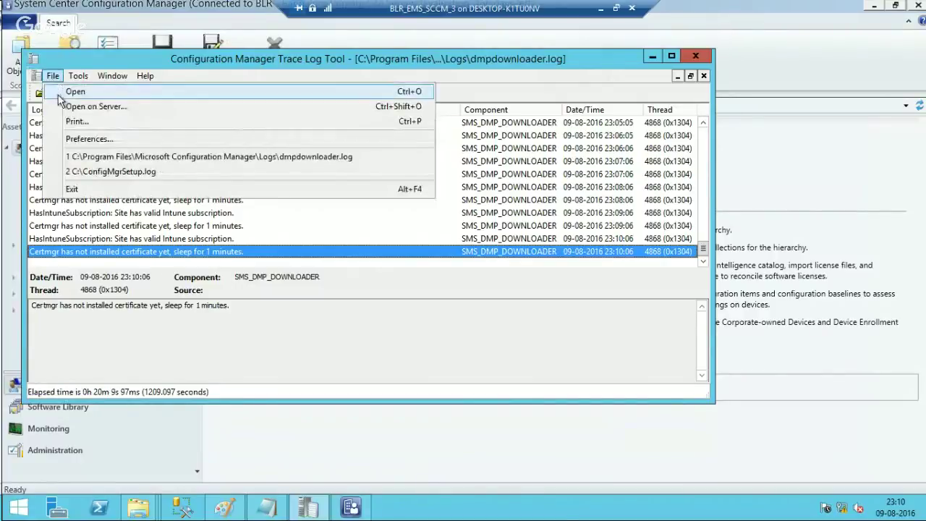
left_click(67, 92)
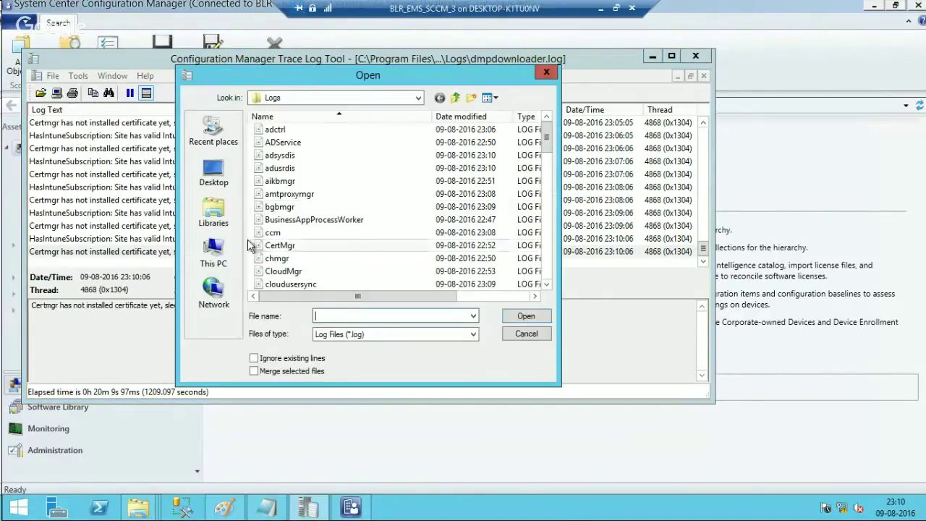
left_click(289, 209)
type("dmpdownloader")
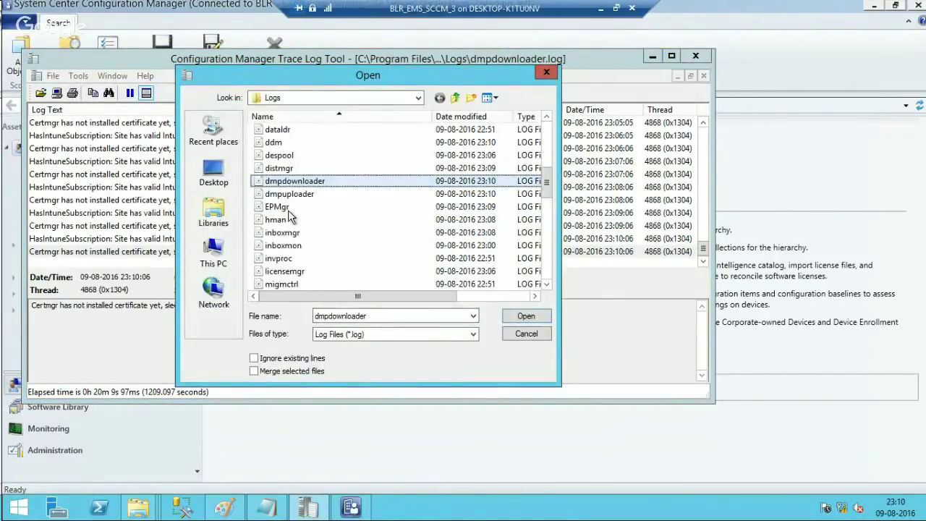
double_click(289, 196)
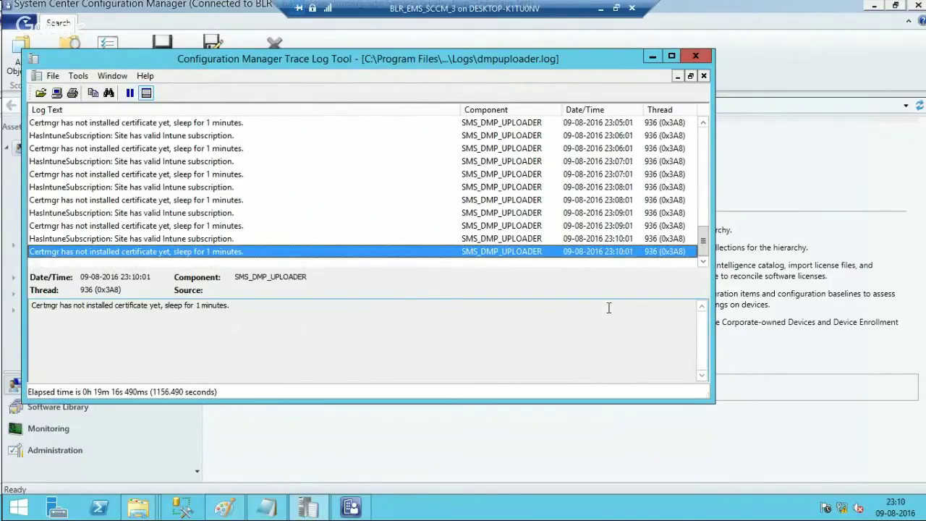
left_click(159, 227)
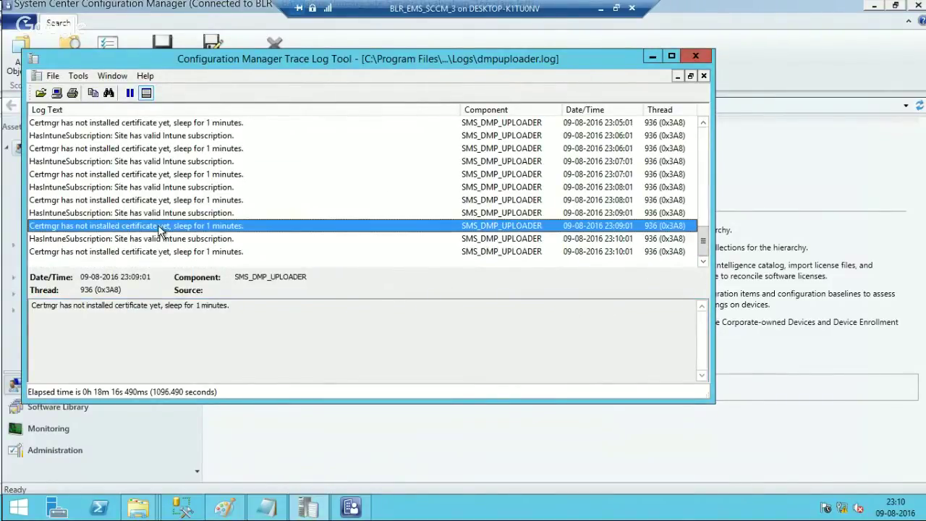
Open cloudusersync.log from the Logs folder to check the SMS_CLOUD_USERSYNC entries.
left_click(53, 76)
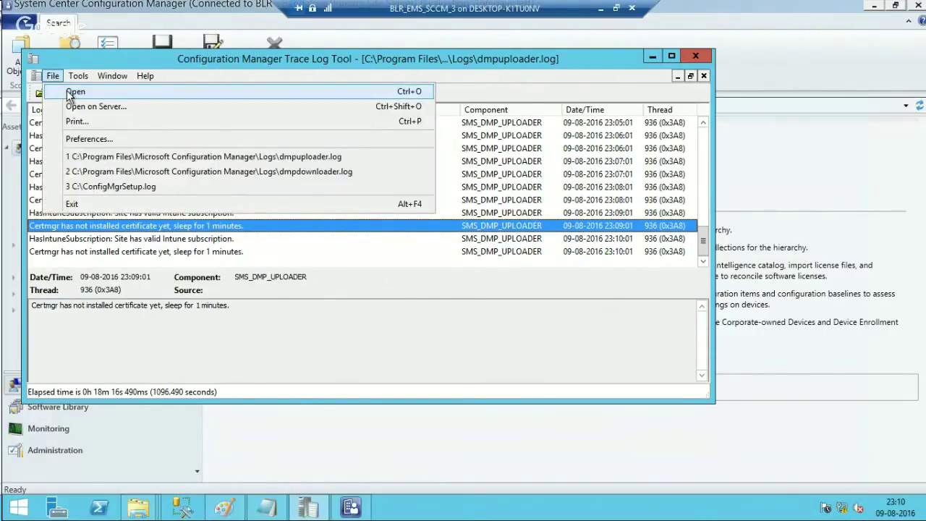
left_click(76, 92)
left_click(279, 181)
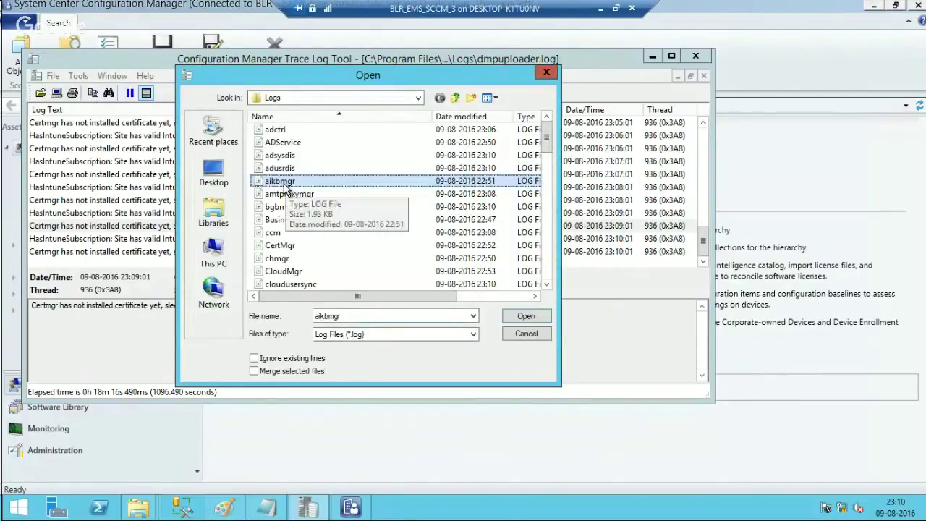
left_click(274, 207)
left_click(283, 271)
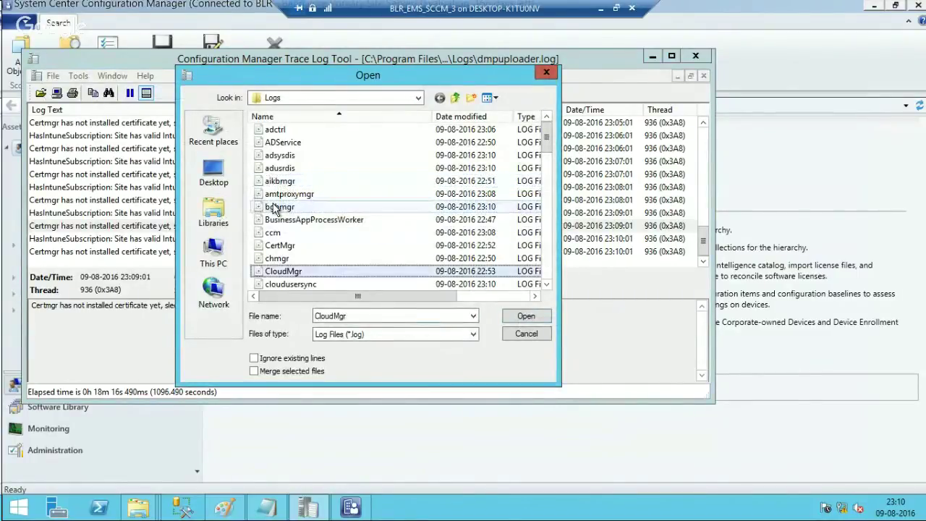
left_click(299, 284)
double_click(299, 284)
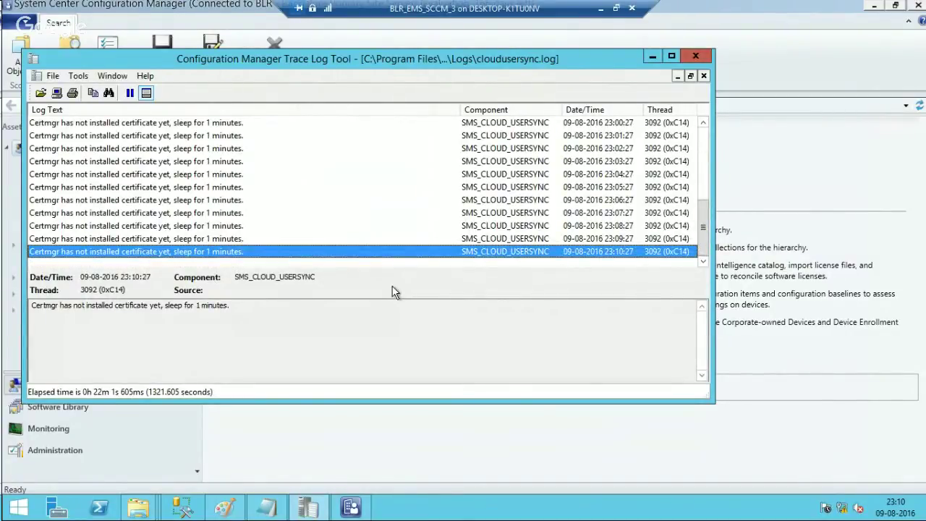
Minimize the log viewer, view the Configuration Manager About information, then close it.
left_click(651, 59)
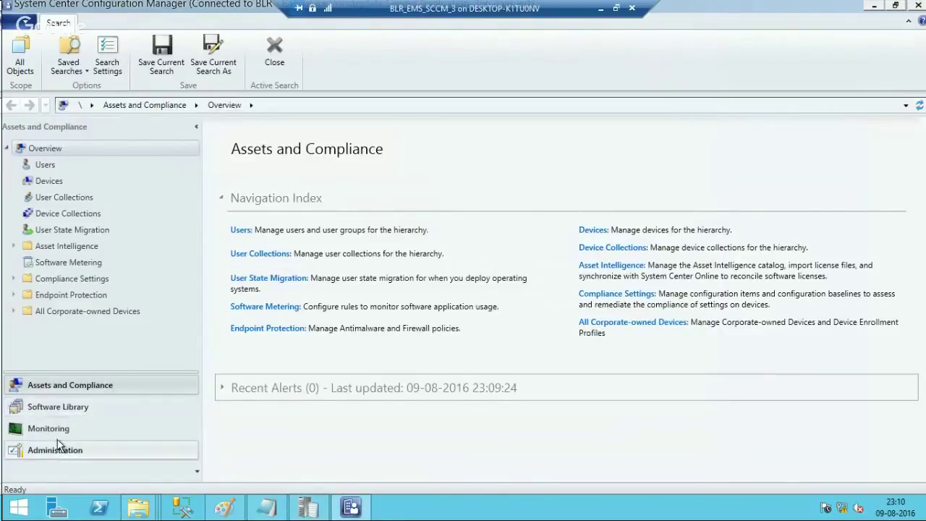
left_click(20, 26)
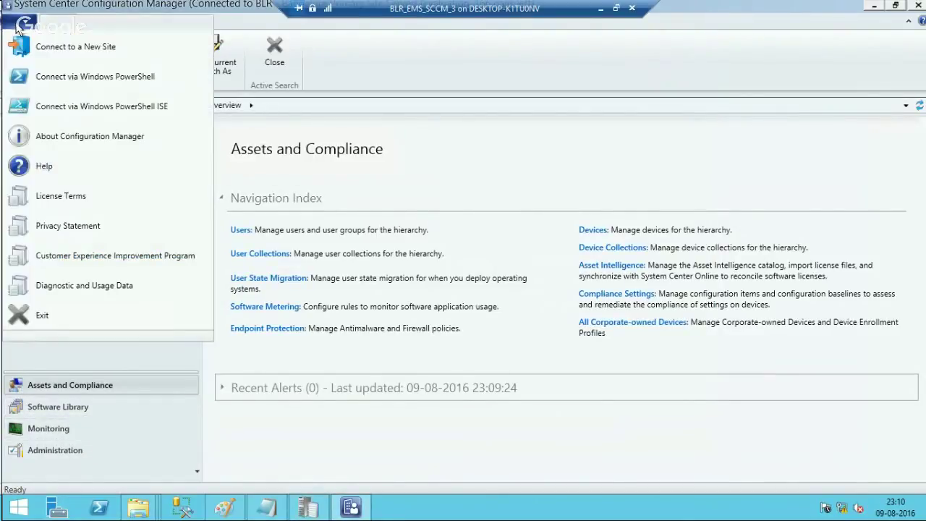
left_click(85, 139)
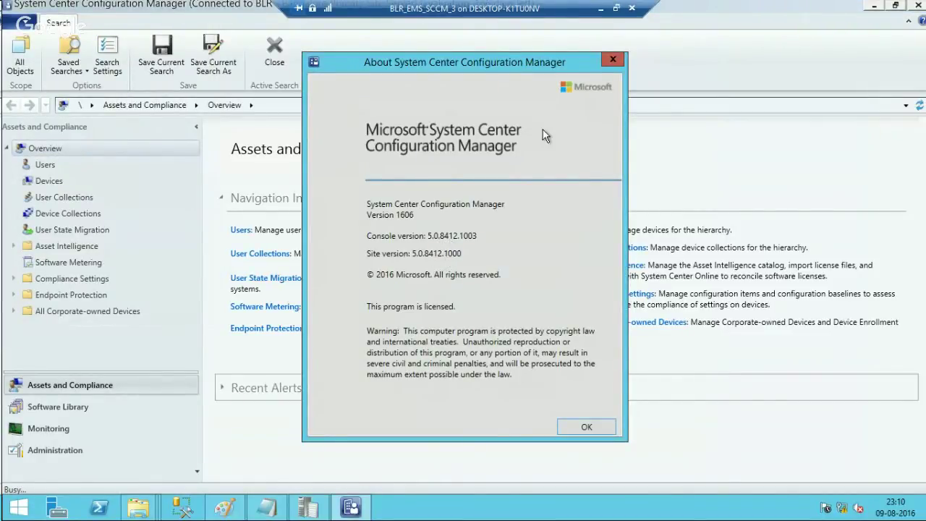
left_click(610, 61)
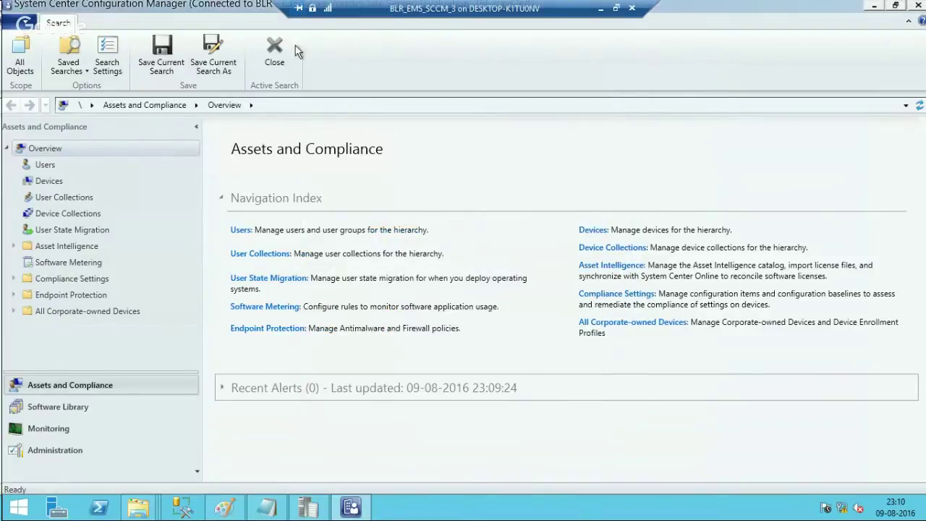
Restore the console window, move it, then maximize it to full screen again.
double_click(227, 8)
left_click_drag(227, 8, 248, 101)
double_click(245, 101)
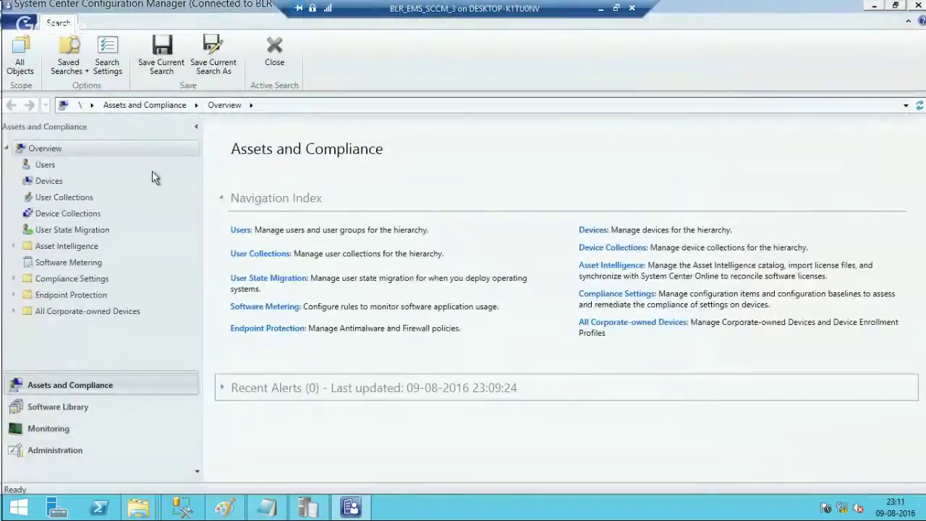
Delete the Microsoft Intune Subscription under Administration > Cloud Services, confirming with Yes.
left_click(45, 450)
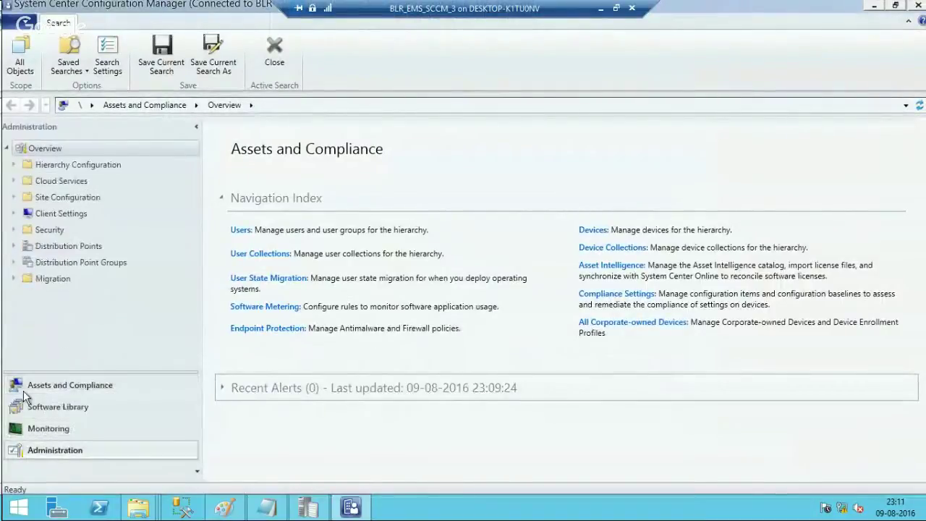
left_click(13, 181)
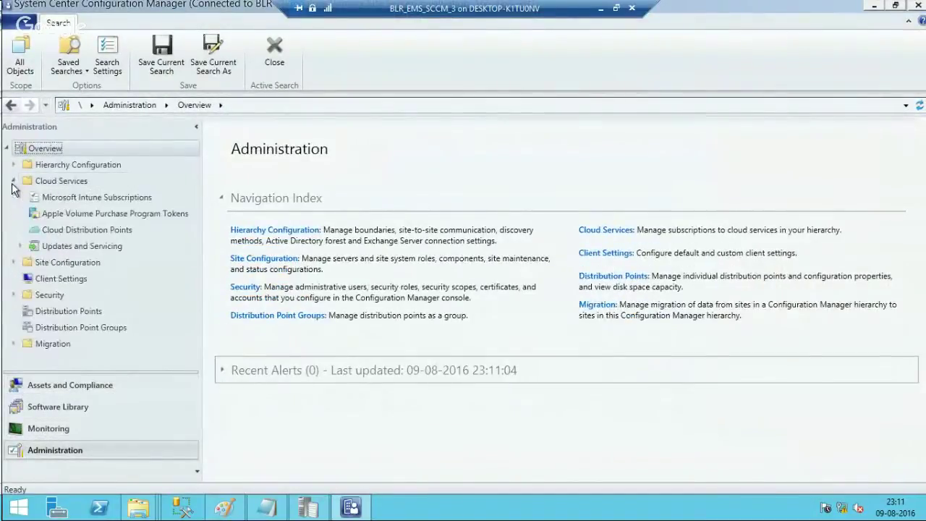
left_click(81, 201)
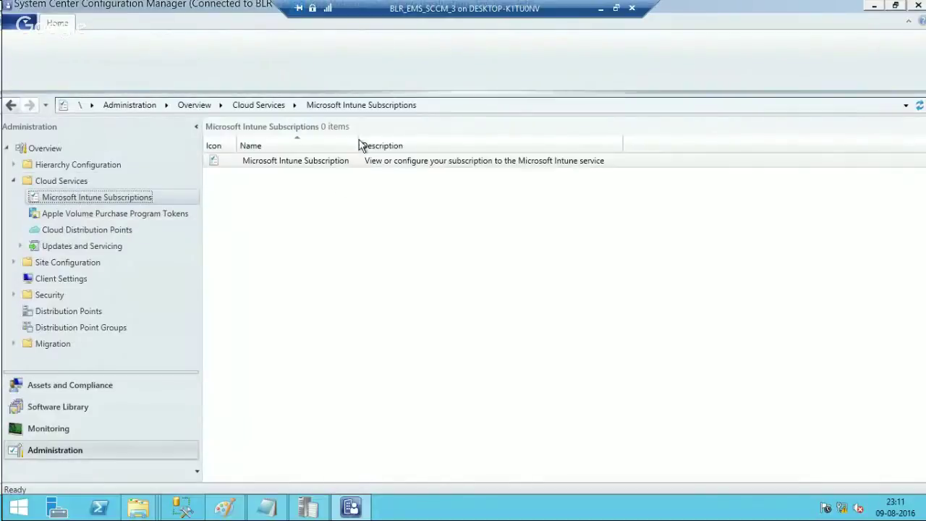
left_click(331, 166)
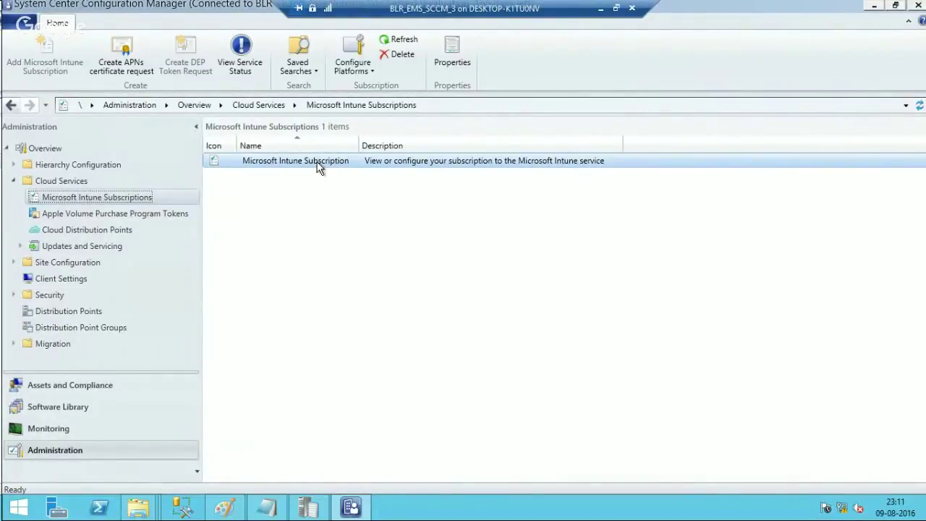
right_click(298, 163)
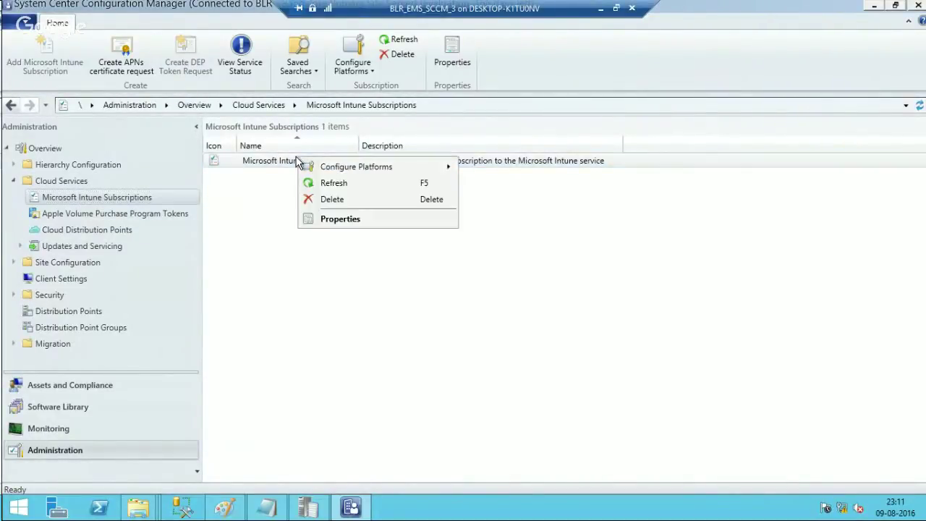
left_click(335, 200)
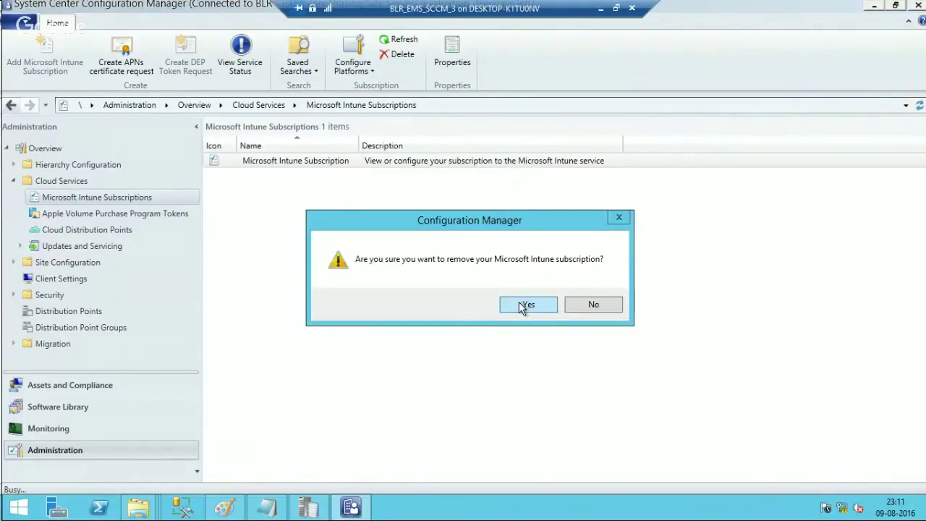
left_click(521, 304)
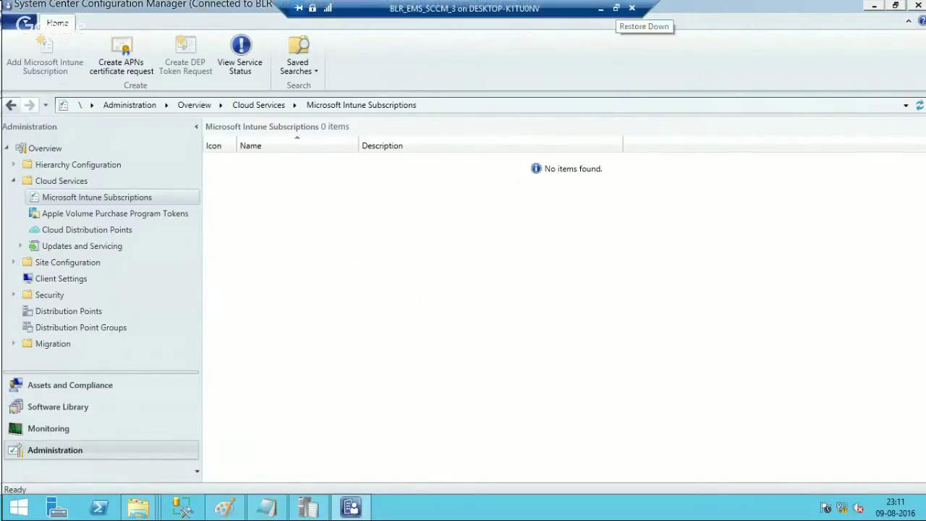
Exit and re-enter full screen on the remote session to show the re-added subscription.
left_click(616, 8)
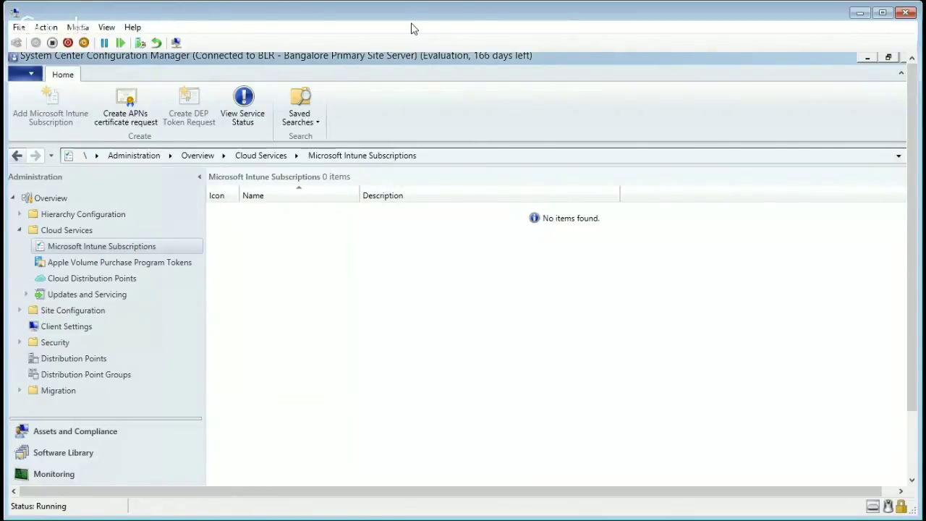
key("ctrl+alt+Pause")
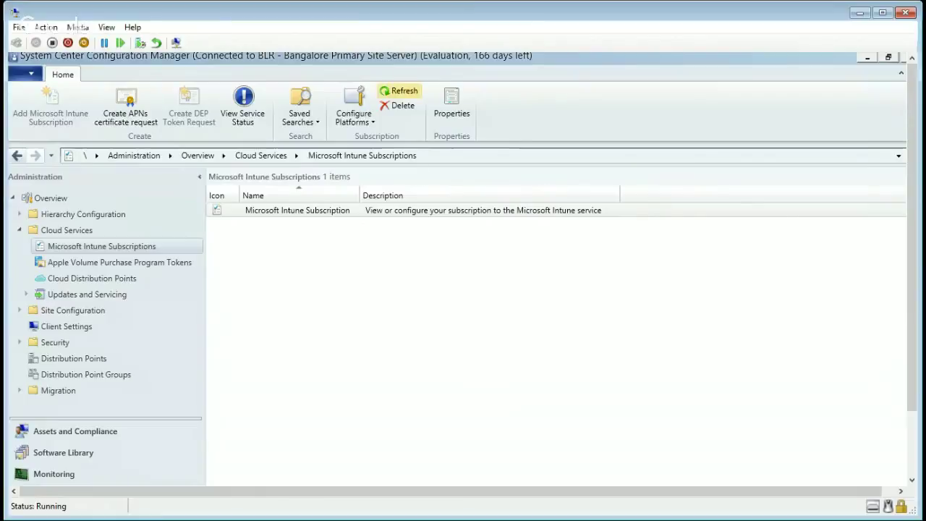
double_click(403, 20)
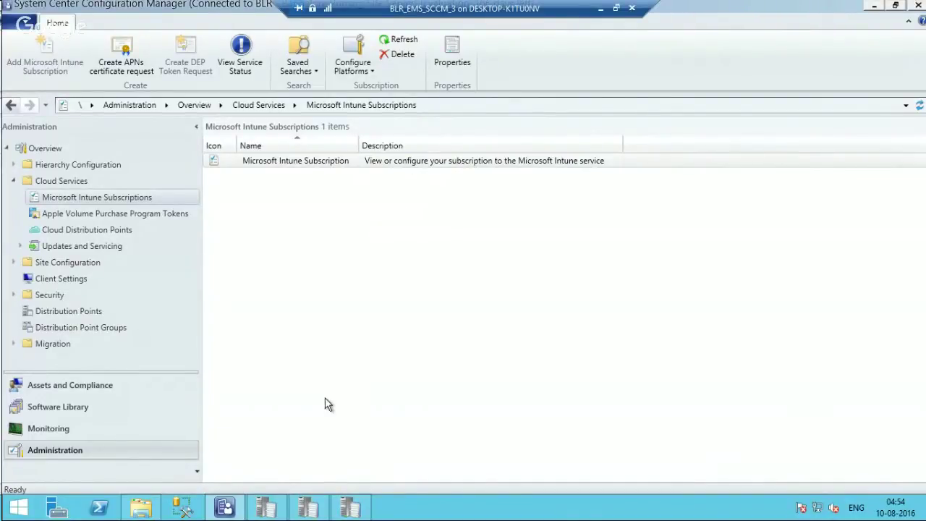
Bring up the three CMTrace logs and find cloudusersync's 'Total licensed users = 2' entry.
left_click(272, 509)
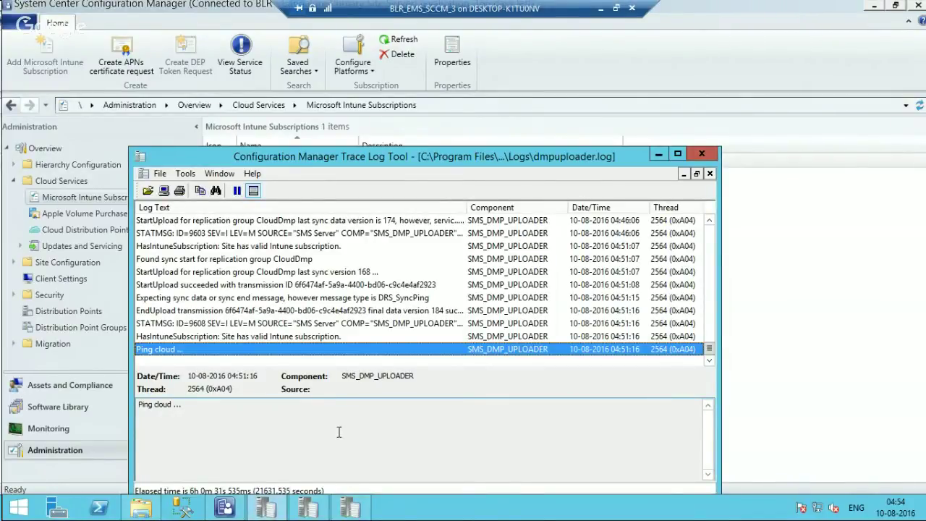
left_click(300, 511)
left_click(350, 509)
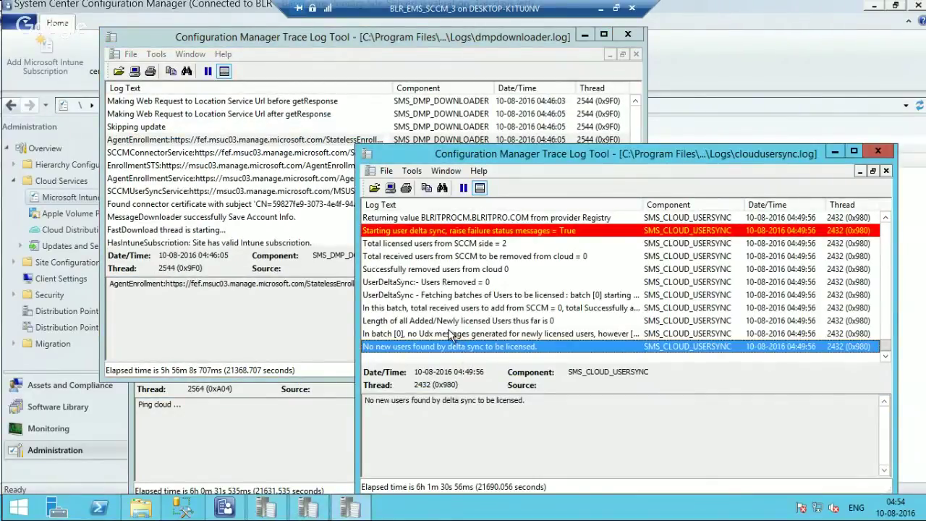
key("Up")
key("Up")
key("Up")
key("Up")
key("Up")
key("Up")
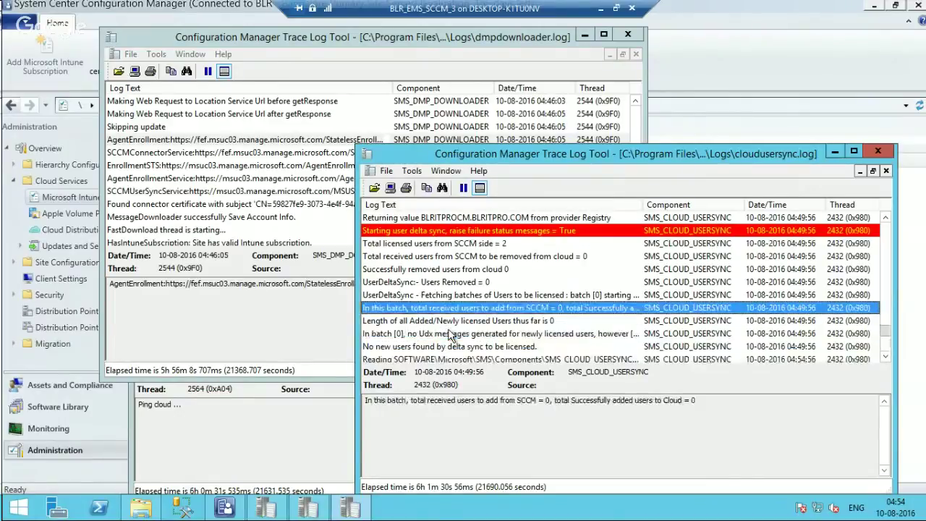
key("Up")
key("Up")
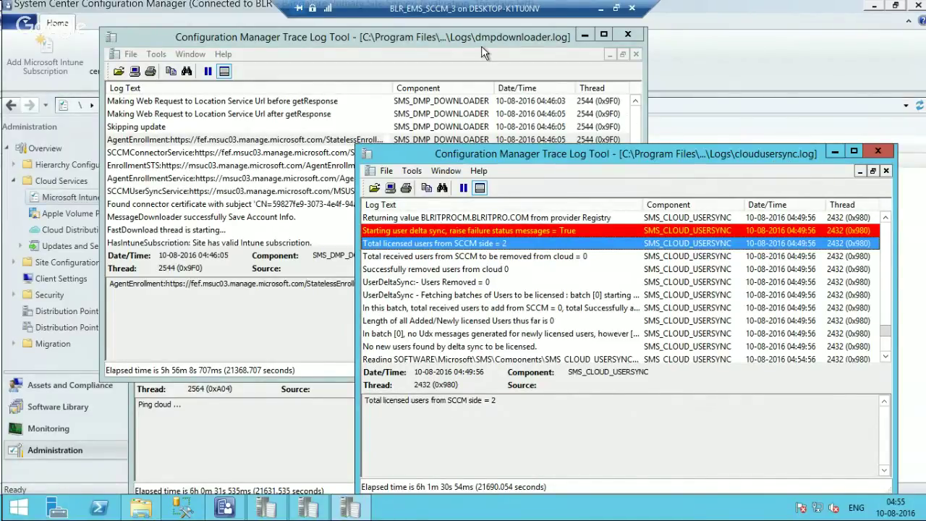
Review dmpuploader.log and dmpdownloader.log's EnrollmentSTS entry, then minimize both traces.
left_click(269, 420)
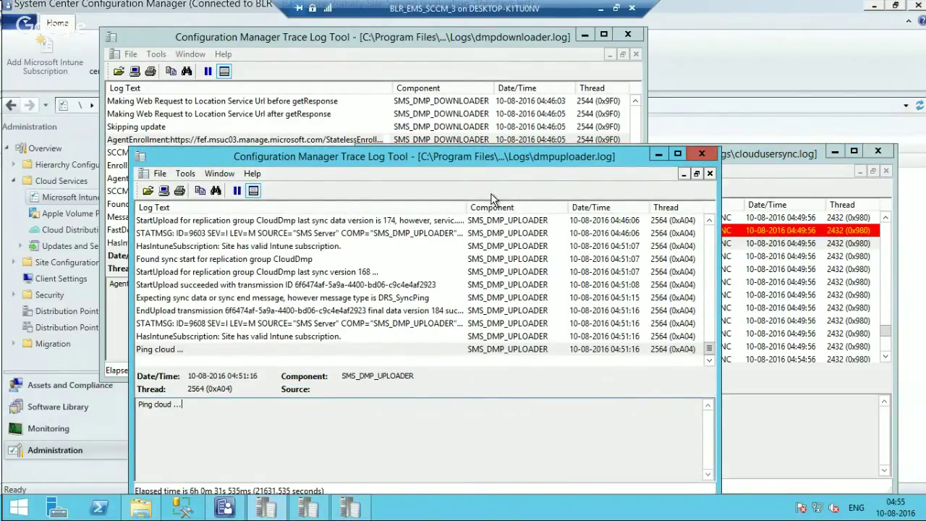
left_click(256, 41)
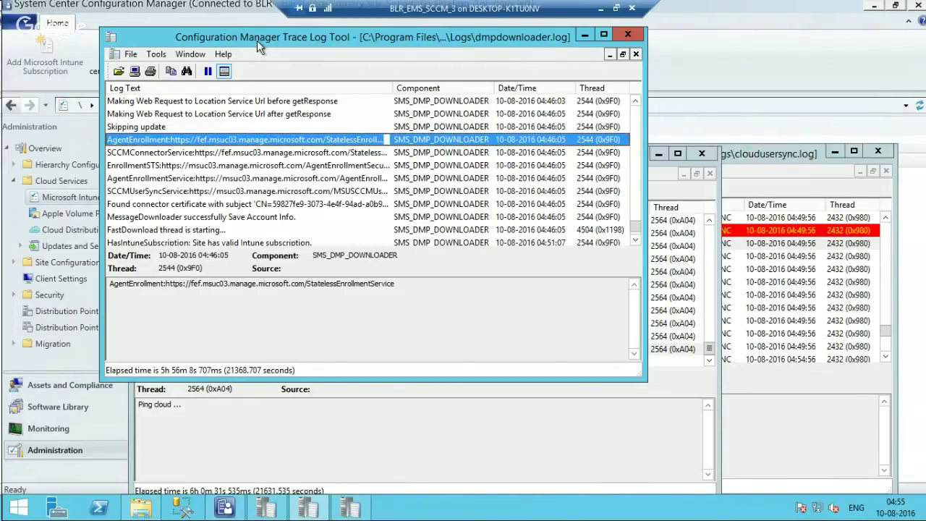
left_click(214, 165)
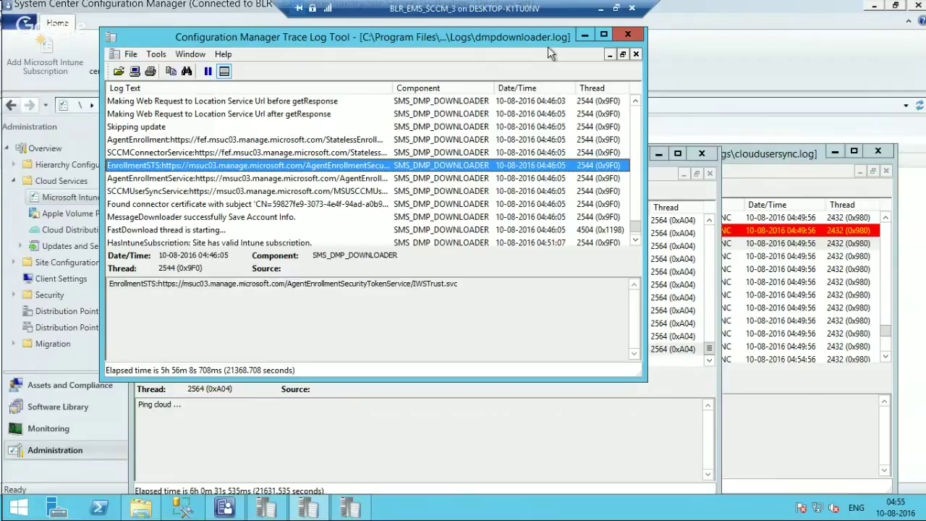
left_click(585, 36)
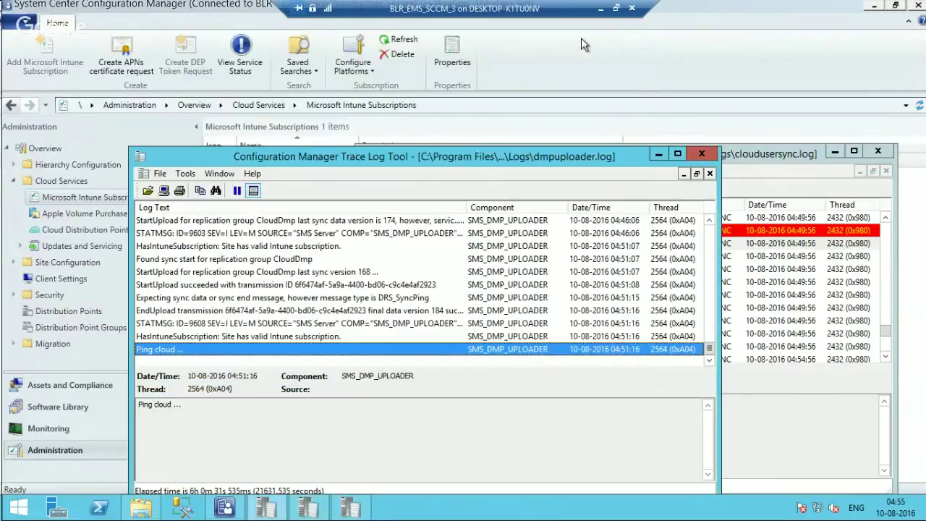
left_click(658, 154)
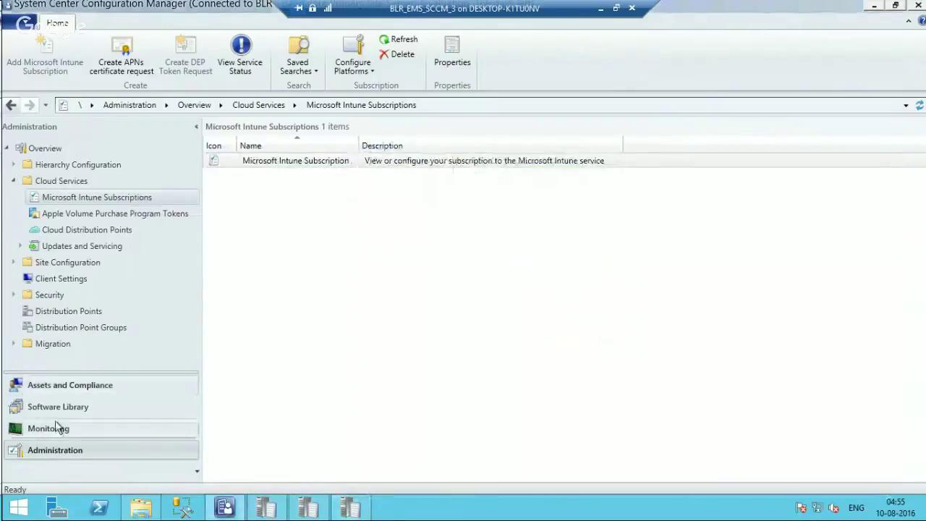
Show the Devices list, select the Android device, and auto-fit the Name column.
left_click(835, 151)
left_click(66, 391)
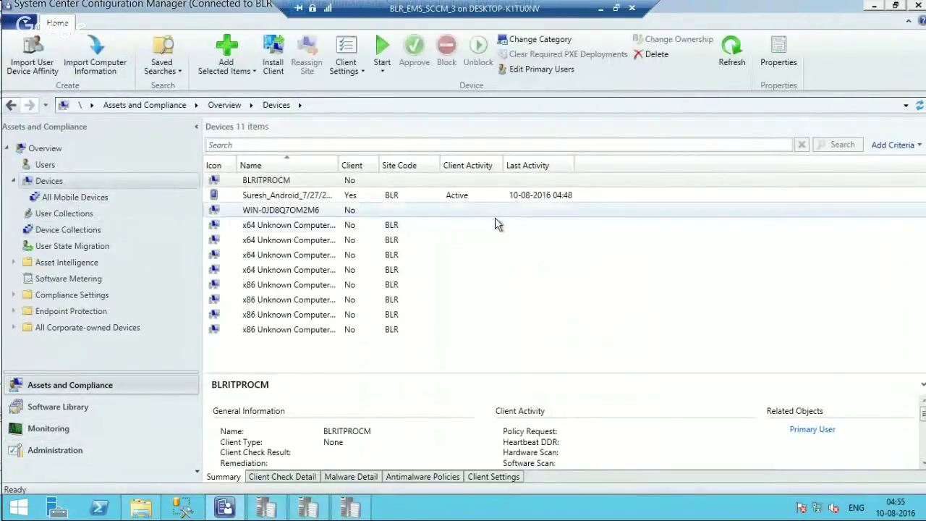
left_click(313, 200)
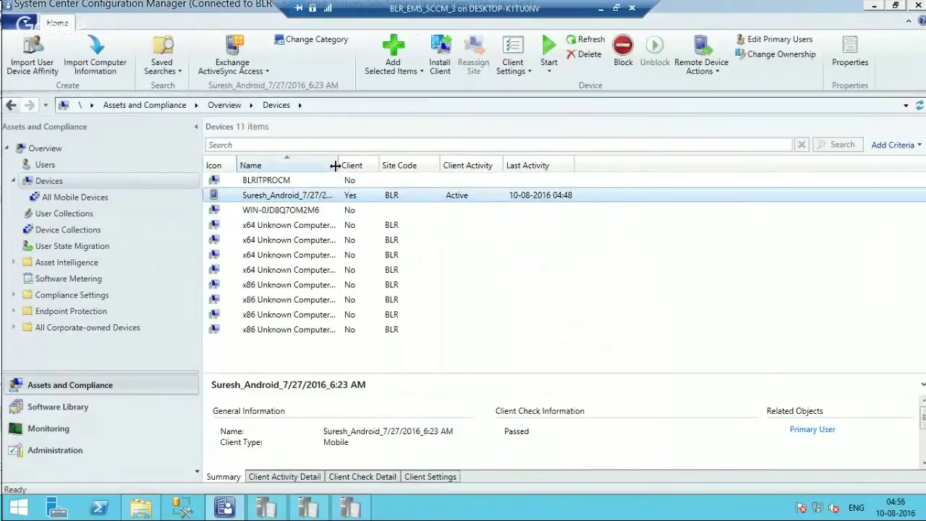
double_click(337, 167)
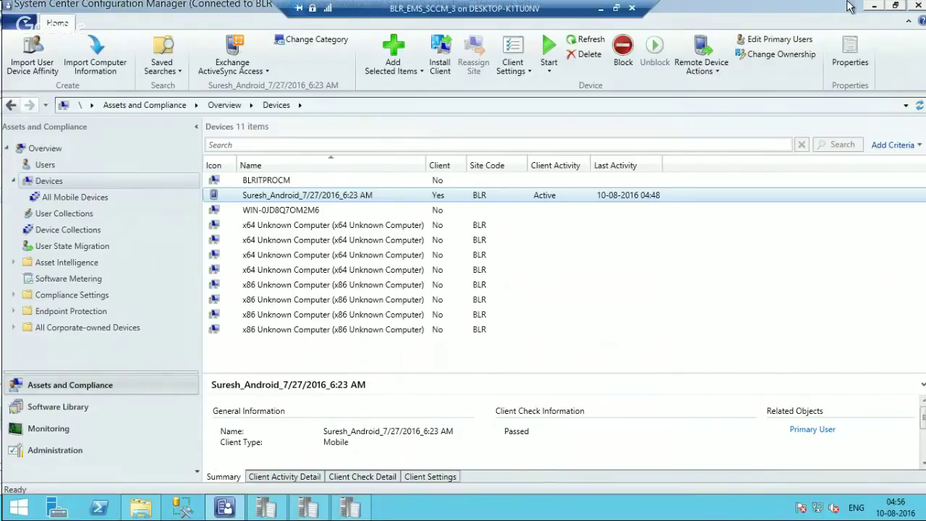
left_click(871, 7)
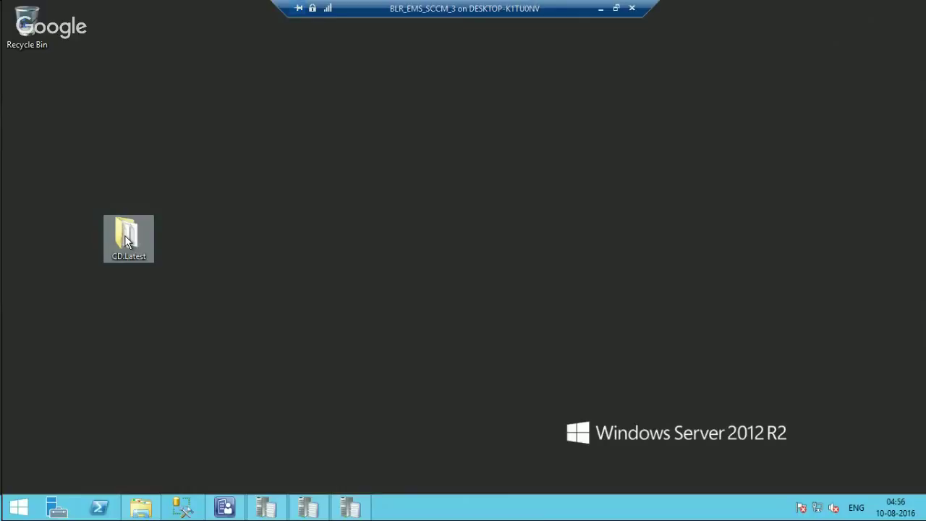
left_click(226, 508)
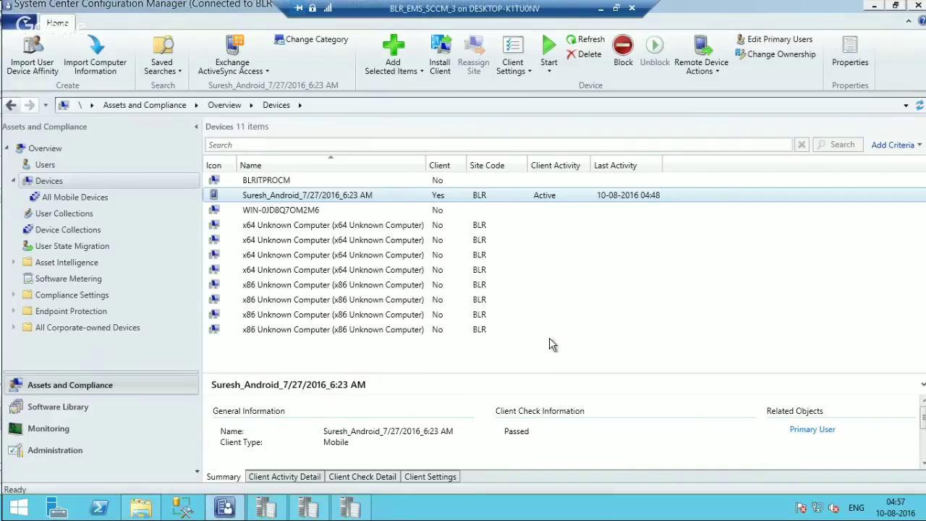